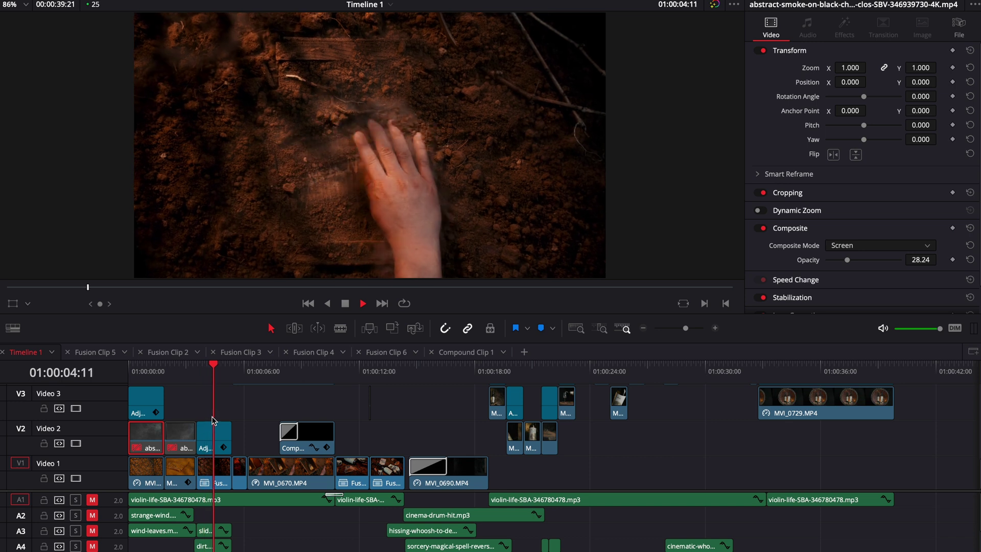
Preview the smoke overlay playback from around 01:00:01.
drag(190, 373, 165, 409)
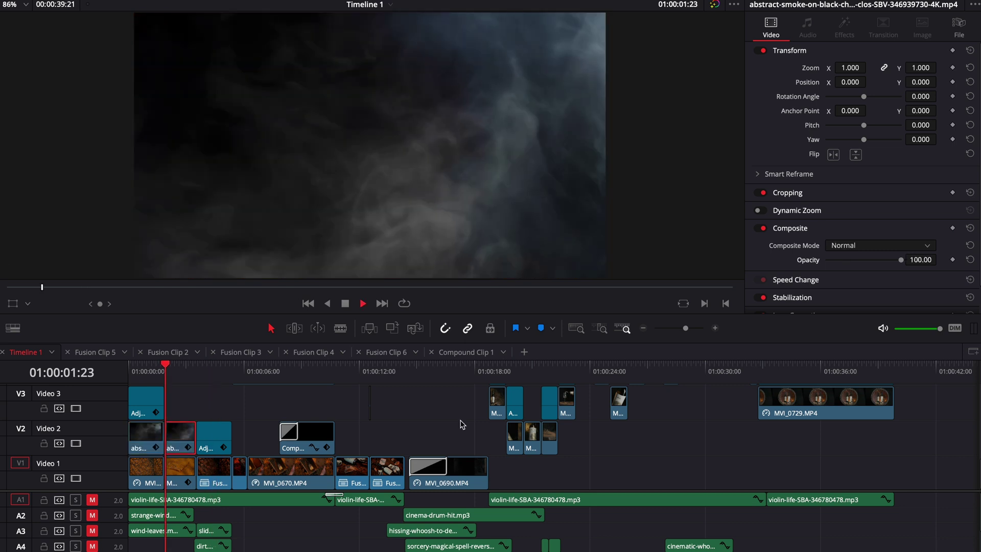
key(space)
key(Up)
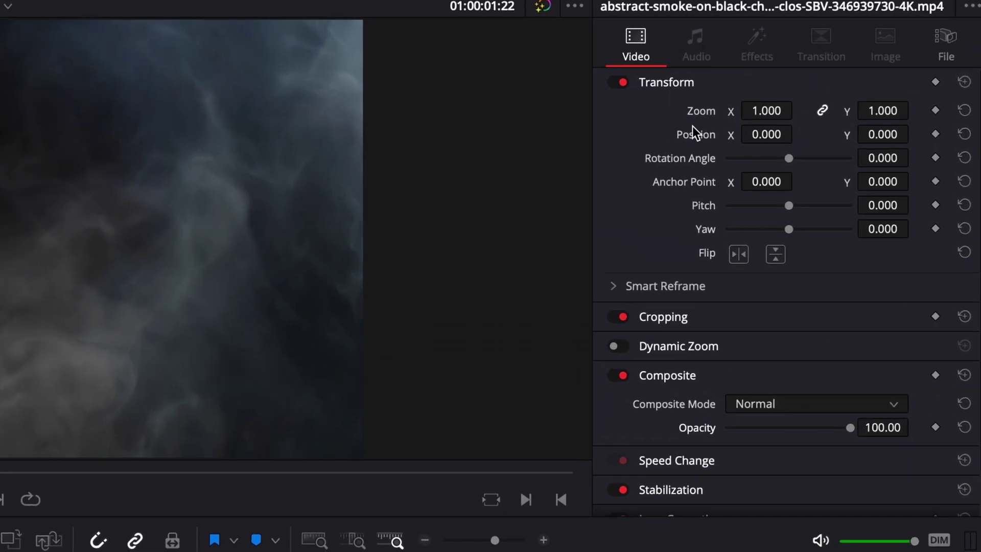
Set the second smoke clip to Screen composite mode at about 16 opacity.
scroll(709, 409, down, 2)
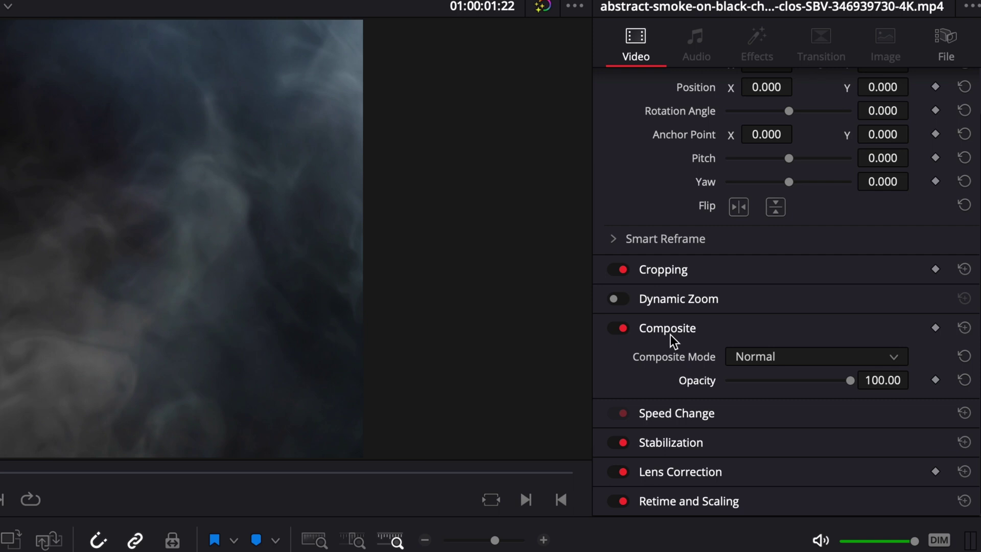
click(779, 364)
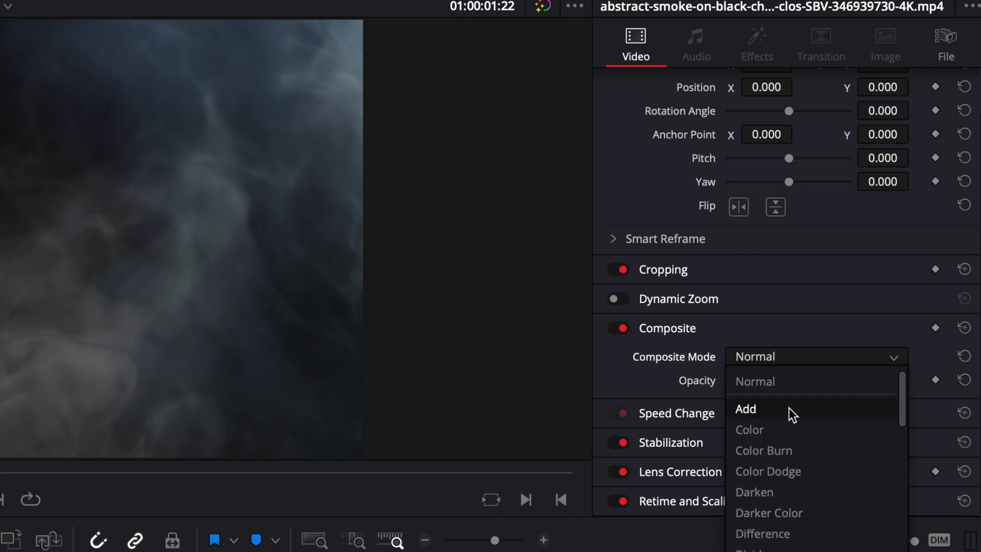
scroll(814, 510, down, 6)
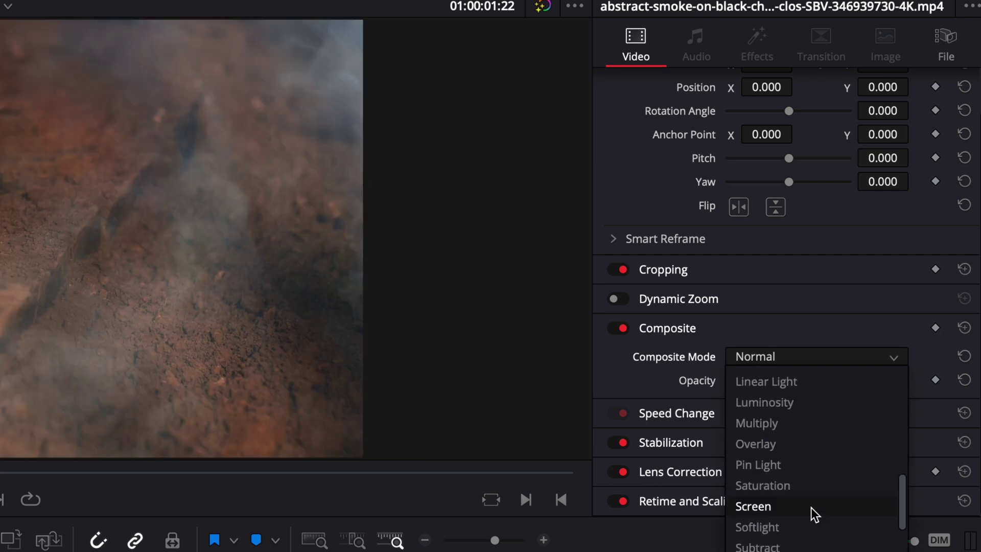
click(772, 505)
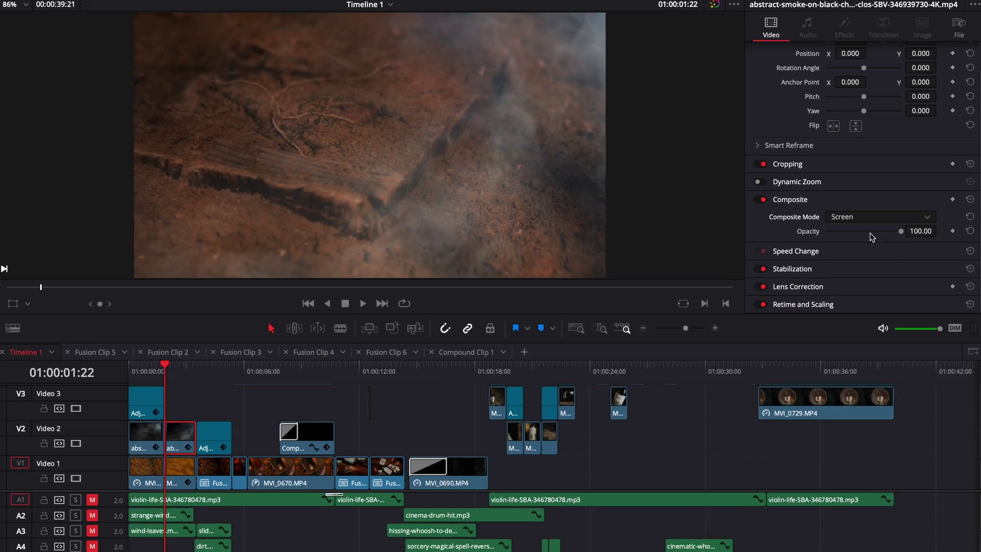
drag(871, 234, 839, 234)
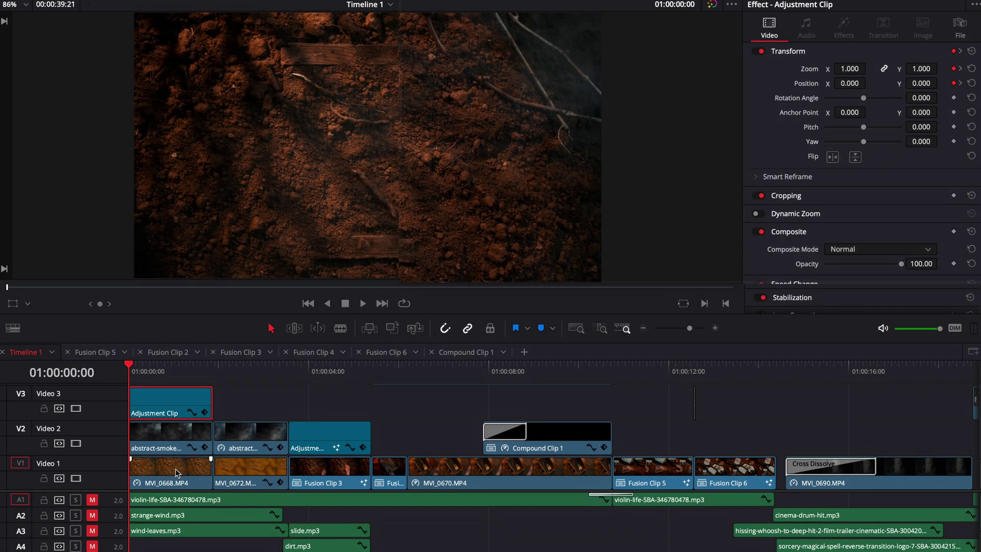
Slip the MVI_0668 footage in Trim Edit mode and target its end edge.
click(185, 475)
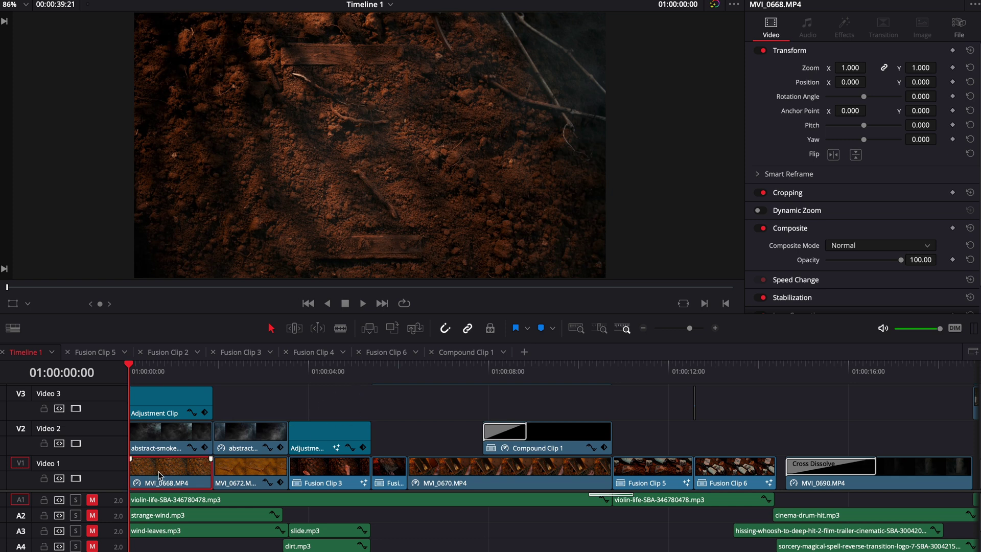
key(t)
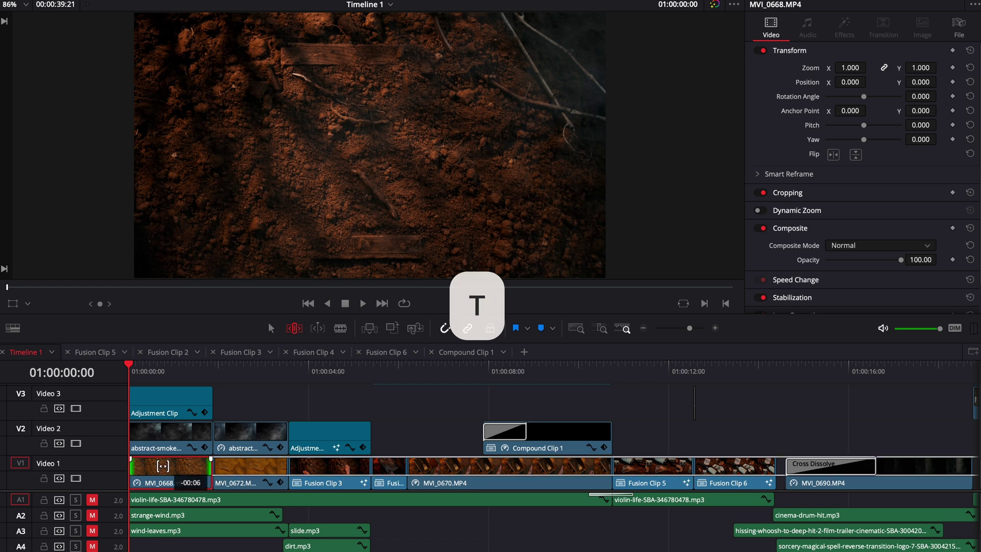
mouse_move(177, 465)
mouse_down()
mouse_move(160, 468)
mouse_move(263, 467)
mouse_move(176, 467)
mouse_up()
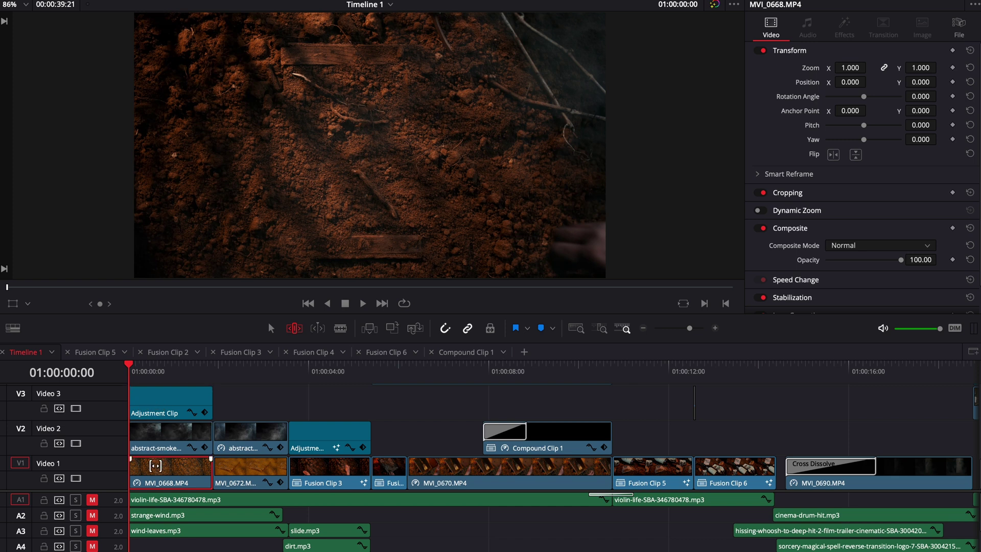
click(205, 477)
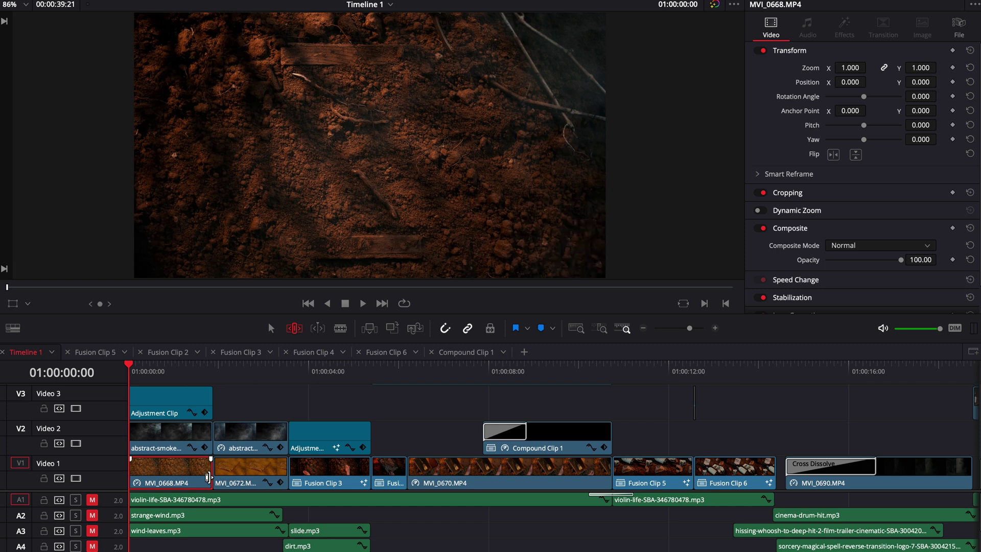
Play from the hand shot, return to Selection mode, and jump to the smoke clip's start.
click(296, 372)
key(space)
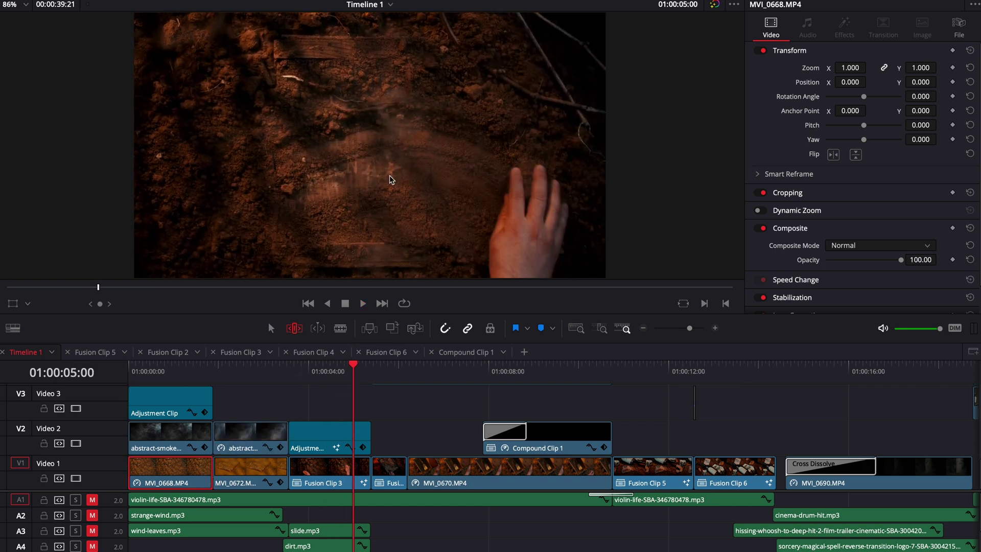
key(a)
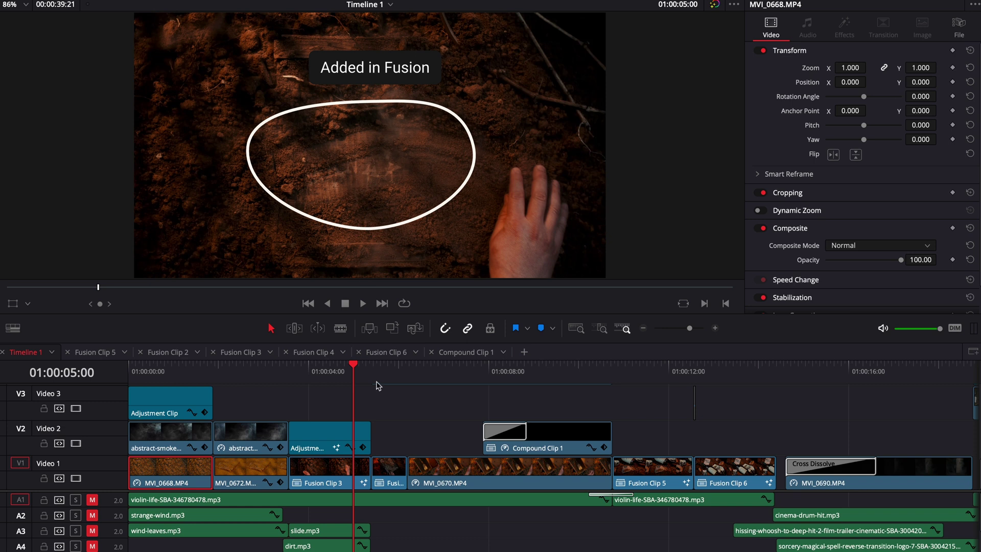
key(Up)
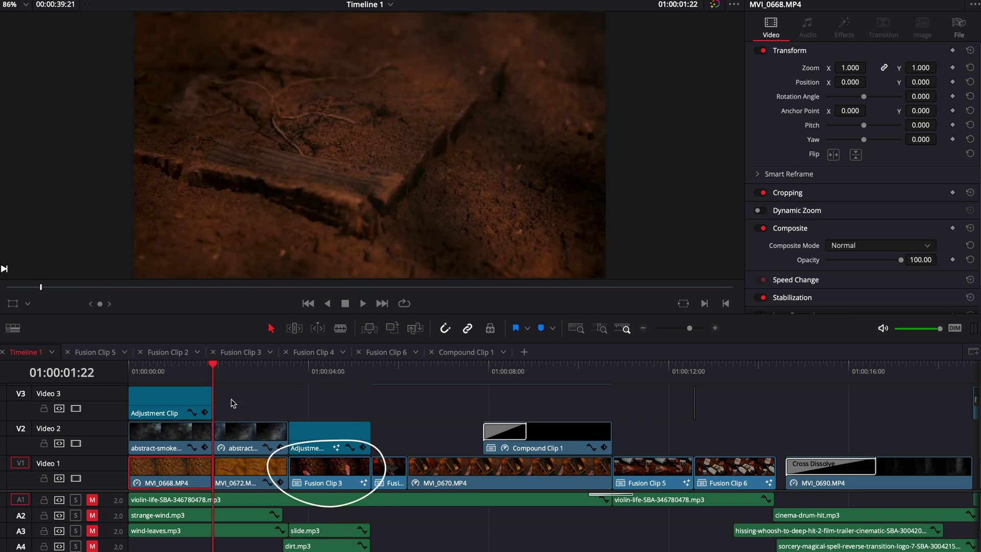
Select the V2 smoke clip together with MVI_0672 and bring up their clip options.
click(249, 435)
ctrl+click(250, 469)
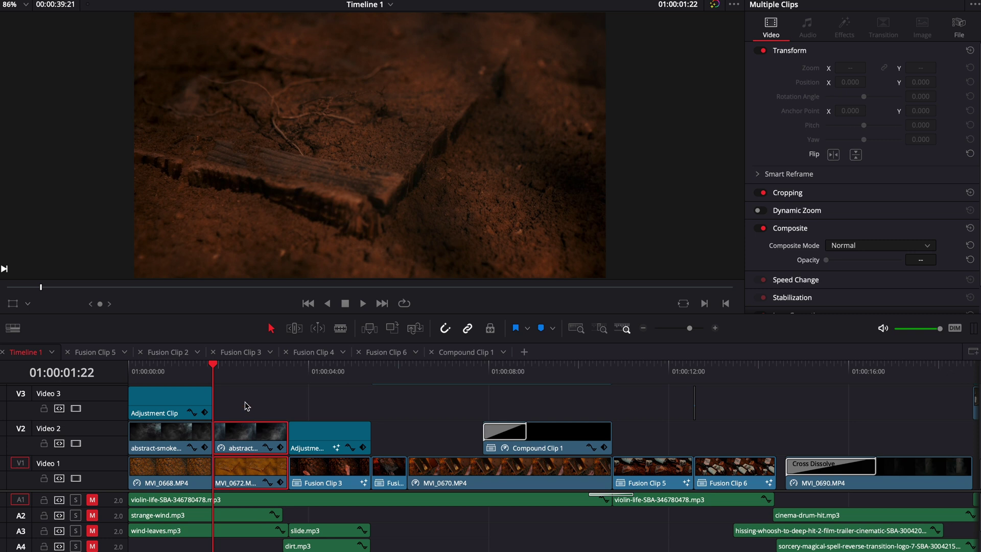
right_click(251, 434)
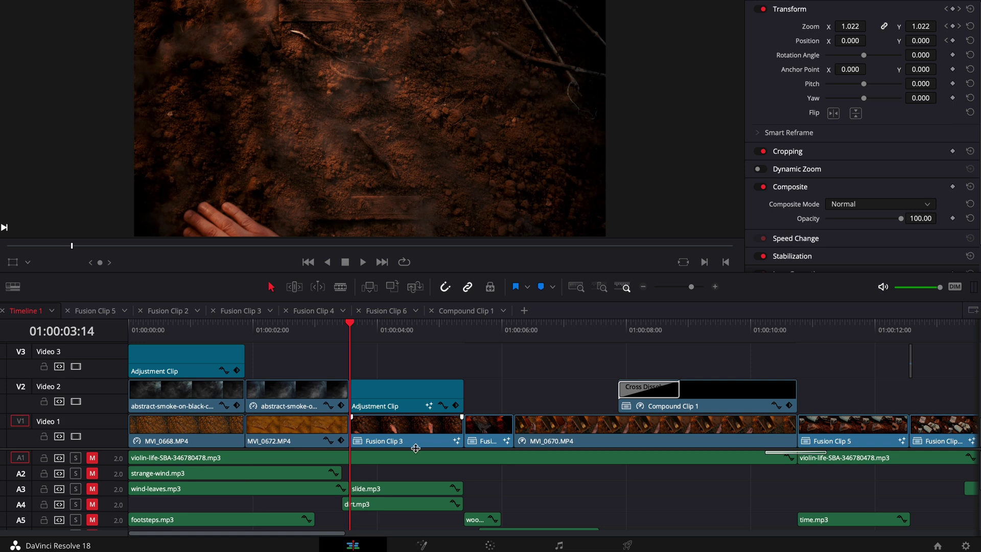
Inspect the adjustment clip's MediaIn1 and MediaOut1 nodes in Fusion over the hand shot.
drag(351, 331, 377, 423)
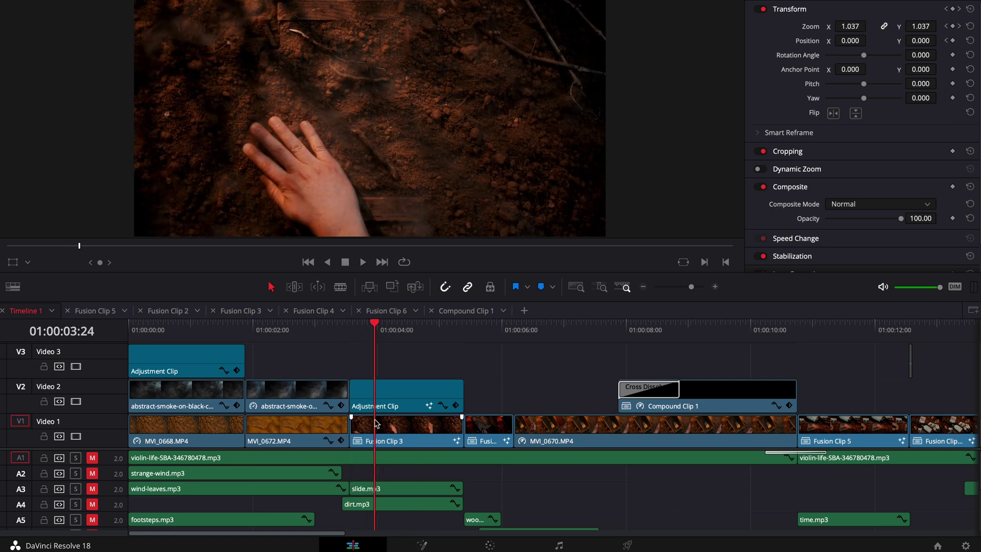
click(422, 545)
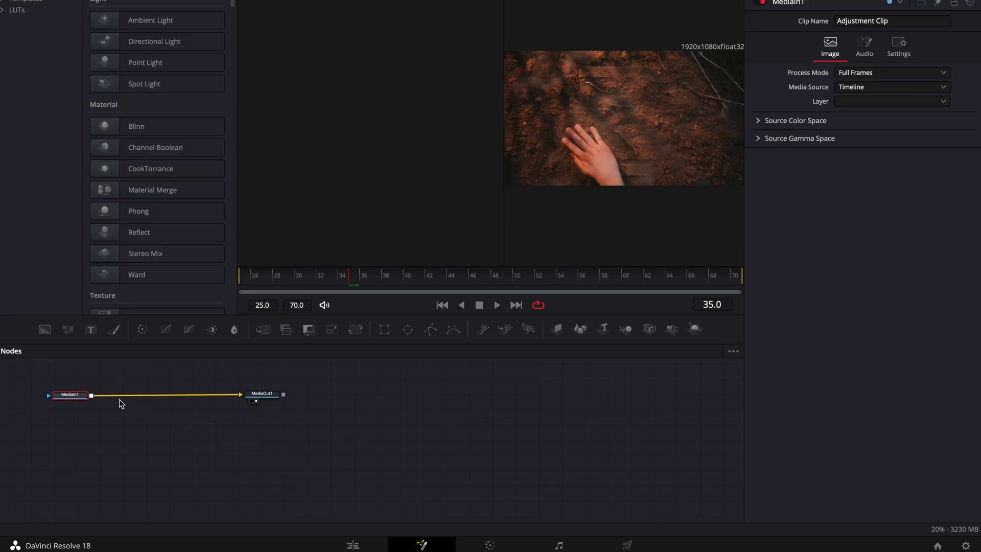
drag(45, 373, 510, 435)
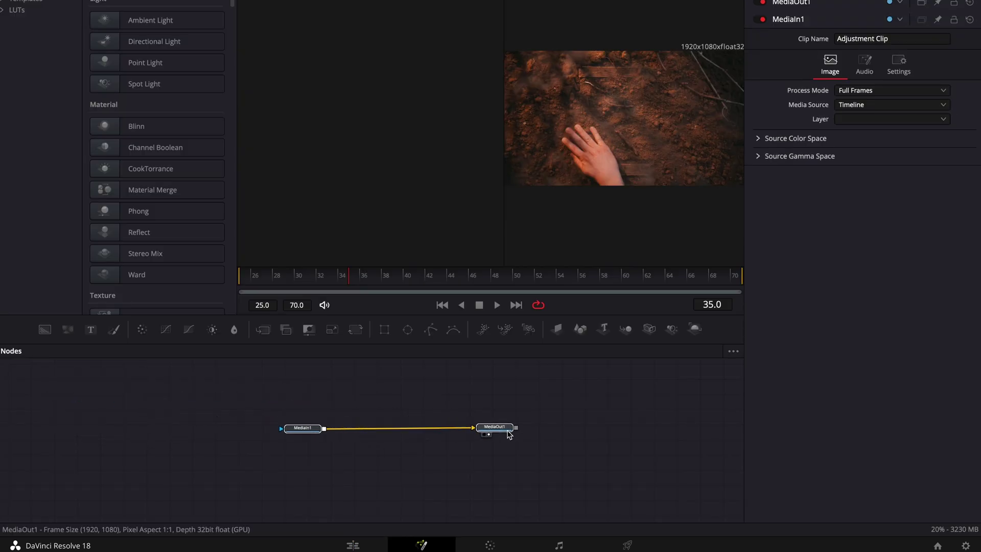
click(353, 545)
Disable the adjustment clip above Fusion Clip 3 and check its Polygon1, Text1 and Merge1 nodes.
click(401, 395)
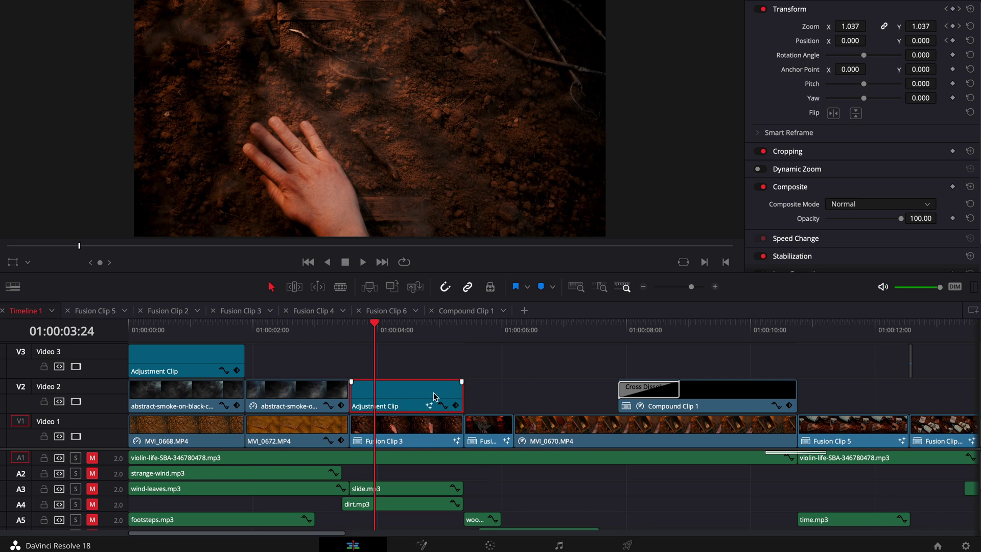
key(d)
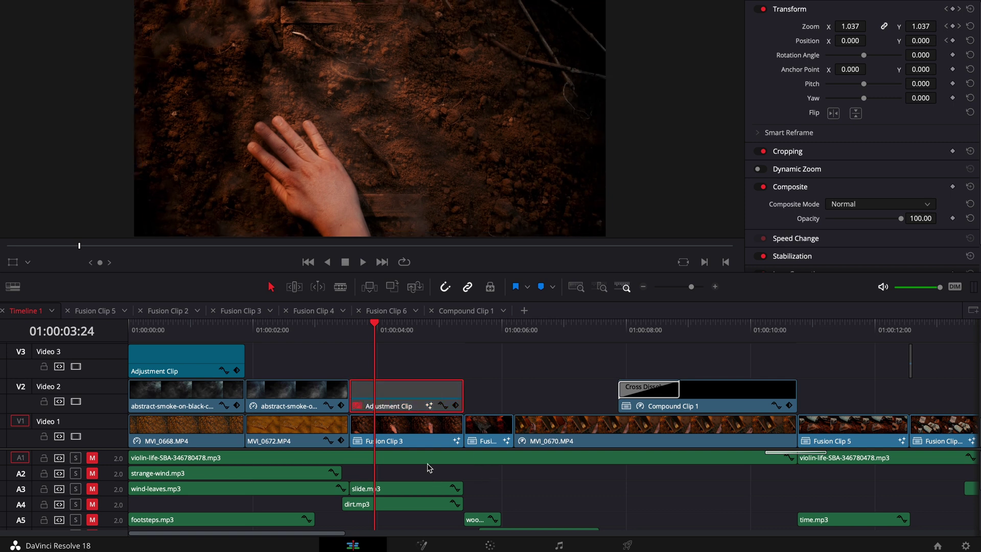
click(422, 546)
drag(301, 384, 406, 511)
click(352, 546)
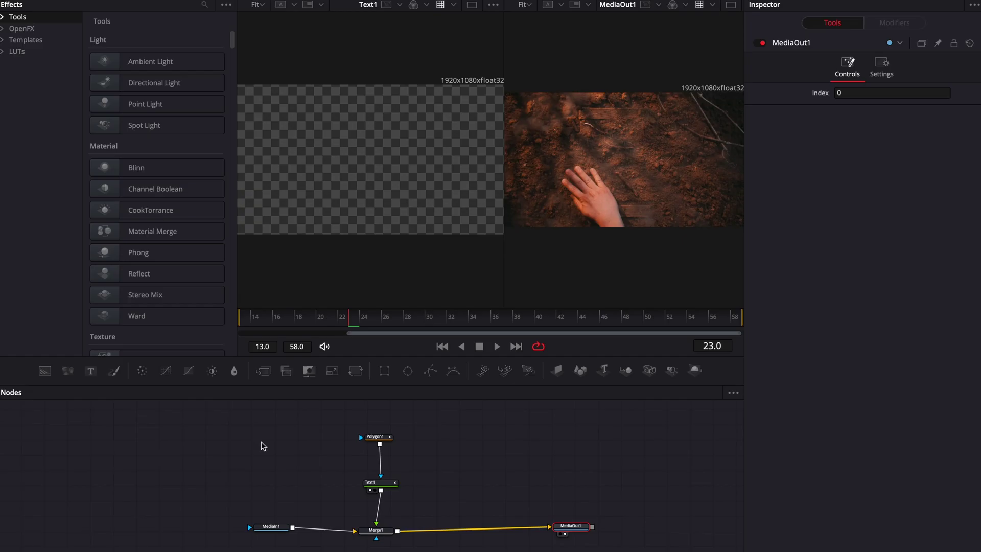
Rearrange the nodes, stacking Polygon1 above Text1 above Merge1 beside MediaIn1.
drag(271, 526, 256, 528)
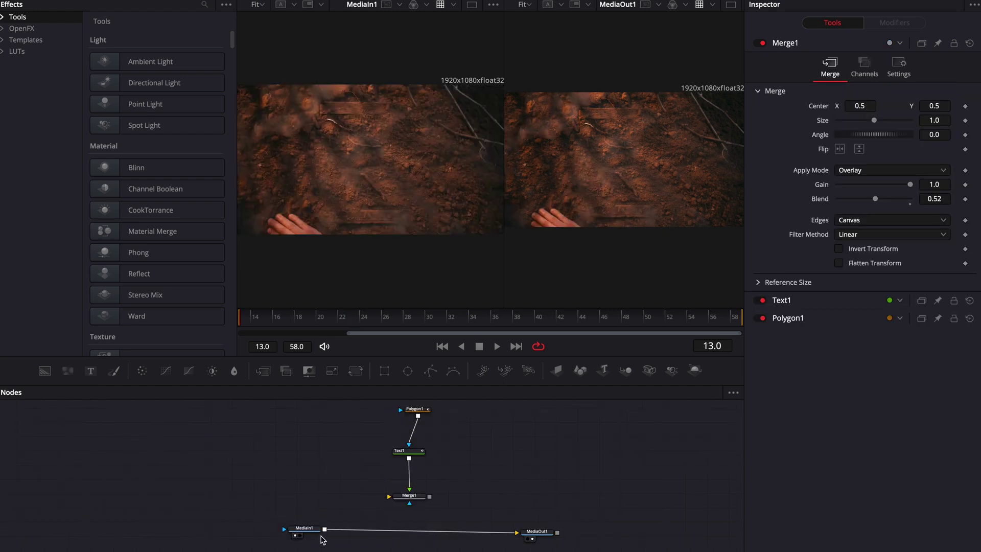
mouse_move(300, 528)
mouse_down()
mouse_move(318, 518)
mouse_move(301, 531)
mouse_up()
mouse_move(537, 532)
mouse_down()
mouse_move(529, 518)
mouse_move(527, 529)
mouse_up()
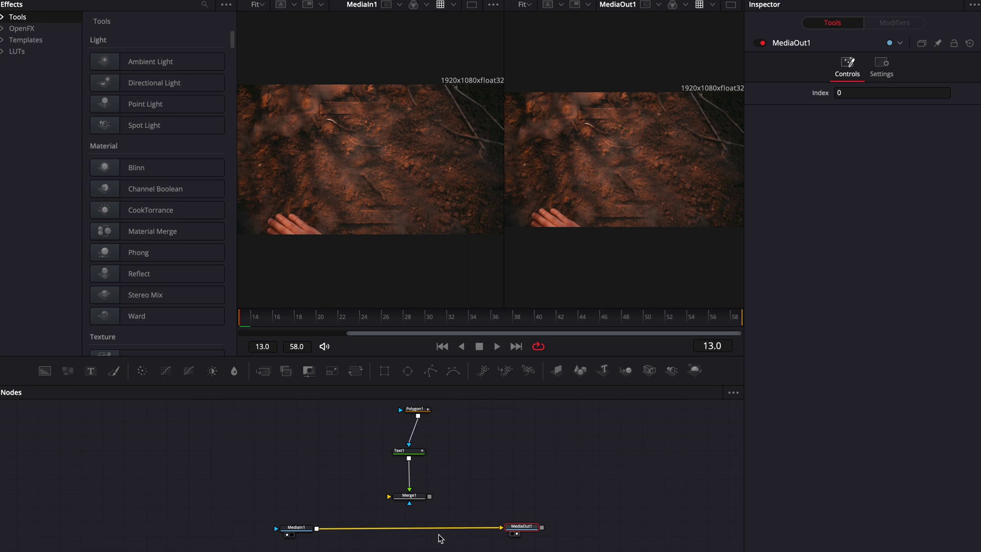
drag(367, 403, 292, 511)
click(344, 511)
click(301, 530)
drag(299, 507, 299, 510)
drag(295, 466, 294, 496)
drag(306, 424, 298, 472)
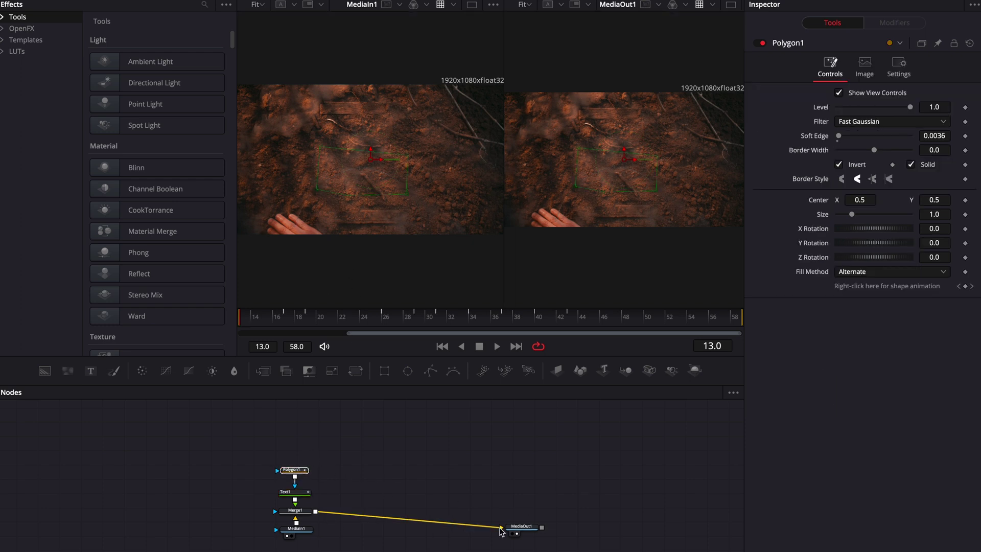
Wire Merge1's output into MediaOut1 at about 01:00:04:02 and view MediaIn1.
click(518, 527)
drag(492, 528, 503, 547)
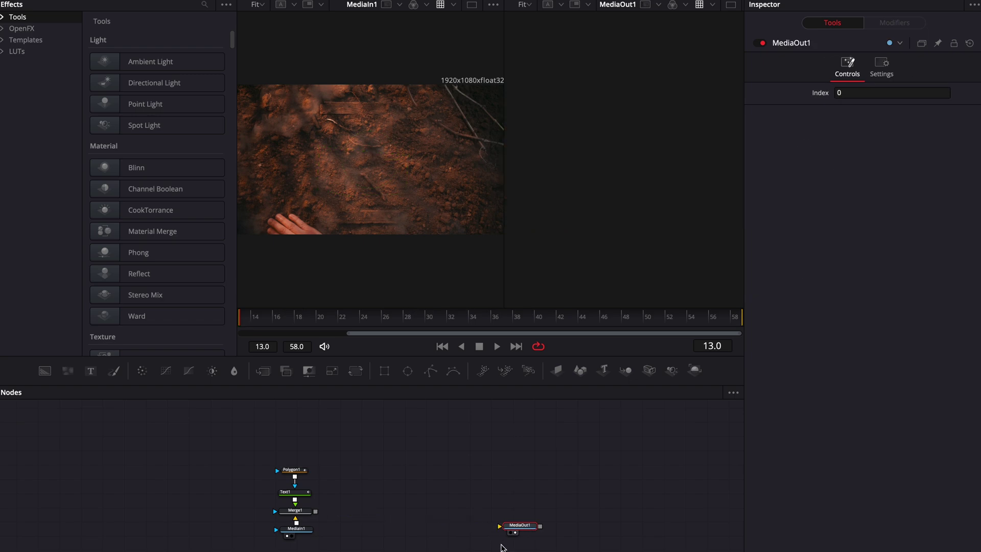
key(shift+4)
drag(370, 368, 379, 433)
key(shift+5)
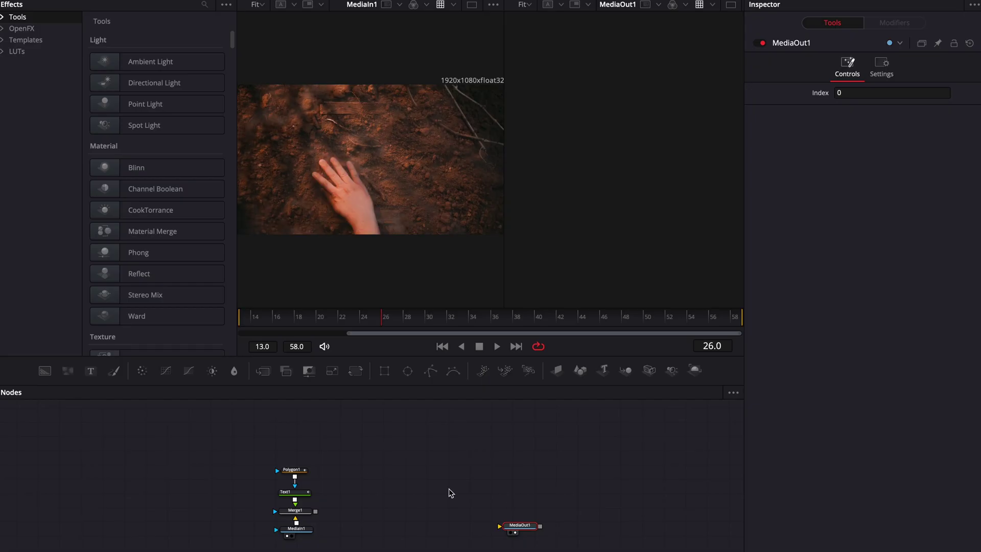
click(308, 533)
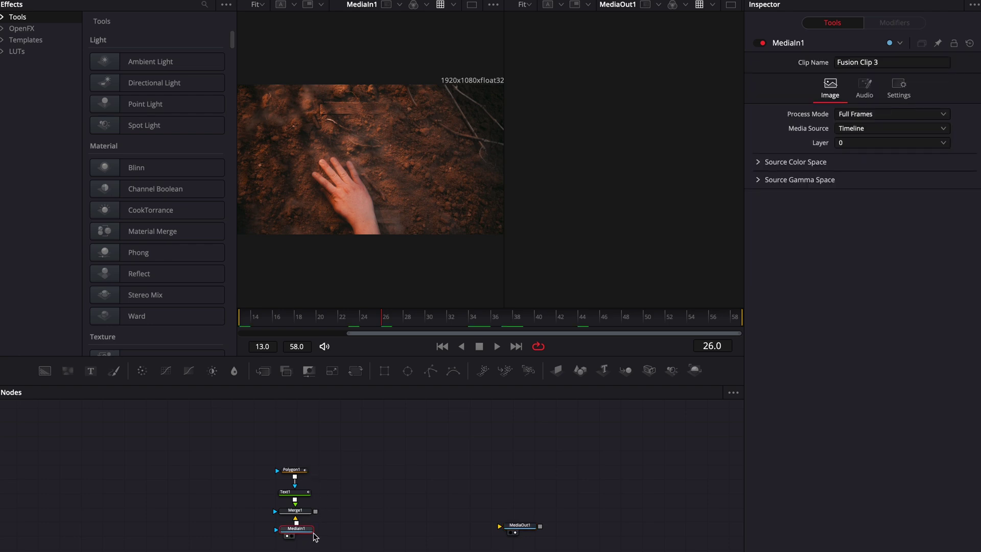
drag(315, 511, 517, 530)
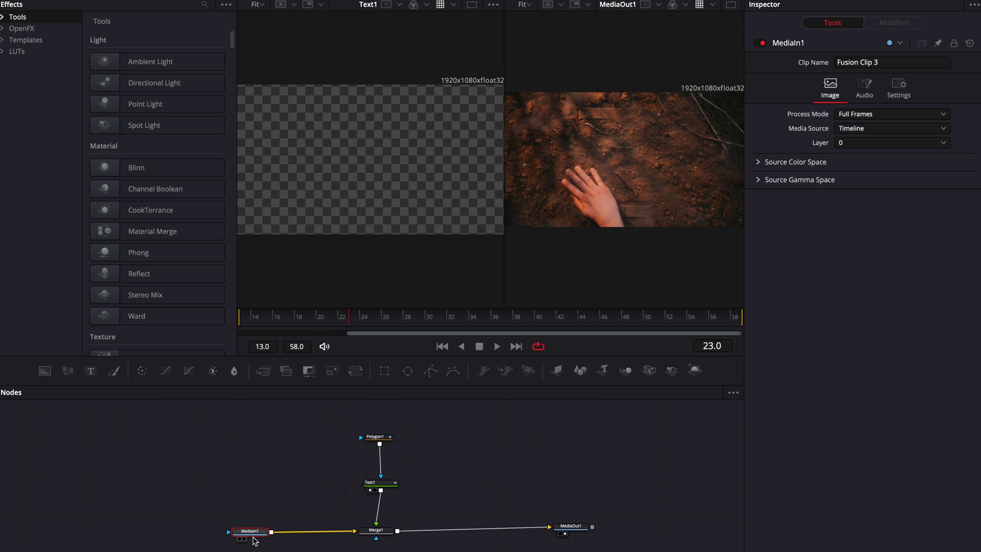
click(259, 533)
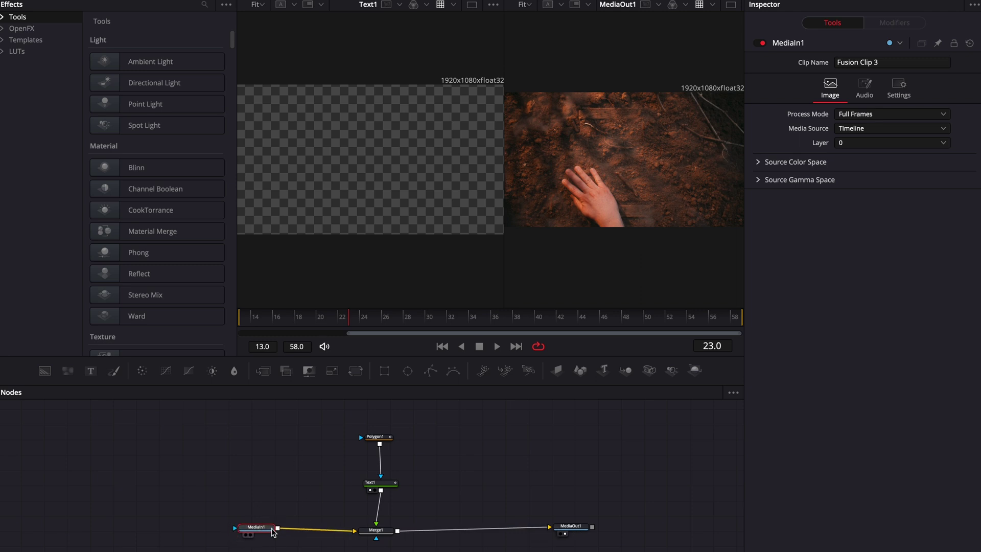
mouse_move(257, 532)
mouse_down()
mouse_move(266, 519)
mouse_move(259, 533)
mouse_up()
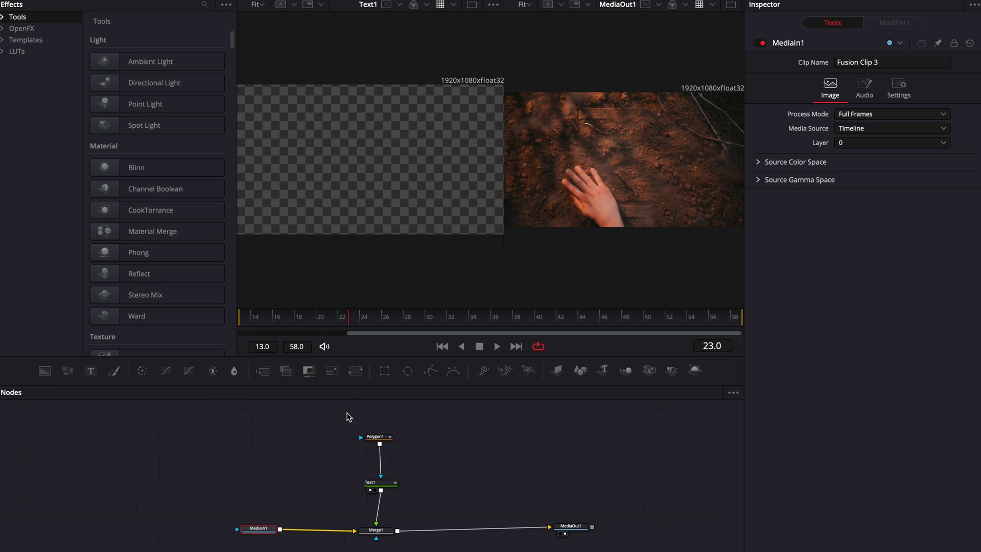
key(1)
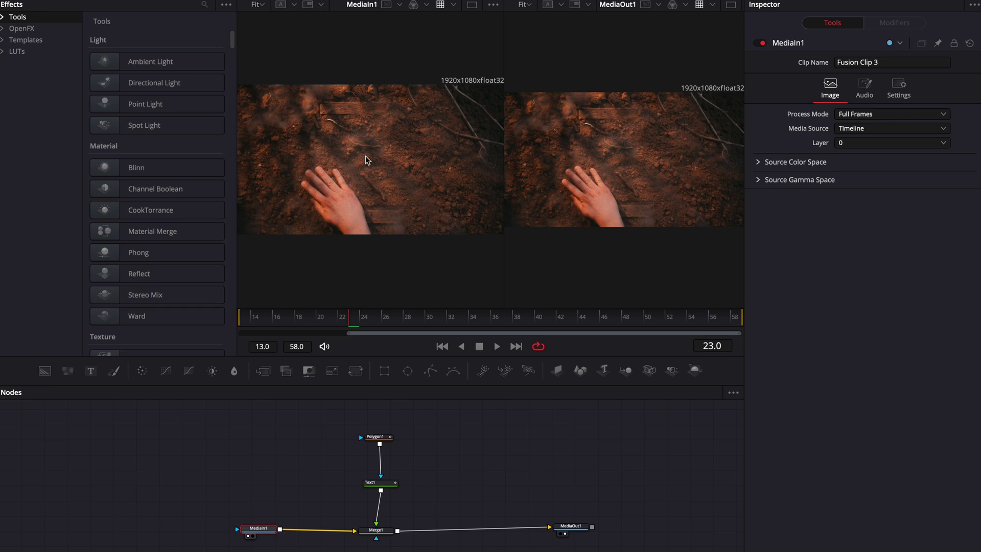
From the start frame, view Text1 on its own in the viewer.
click(379, 437)
key(Home)
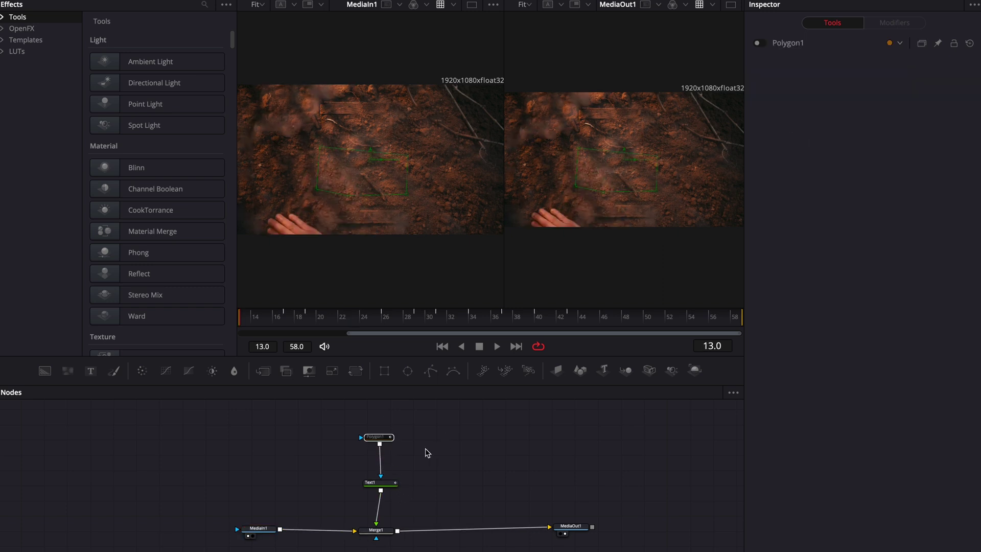
click(379, 483)
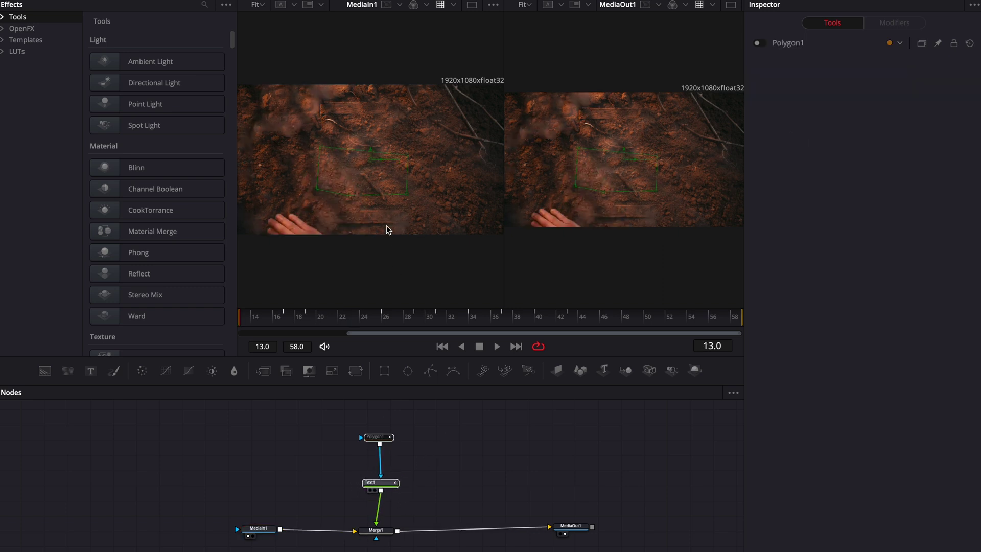
key(1)
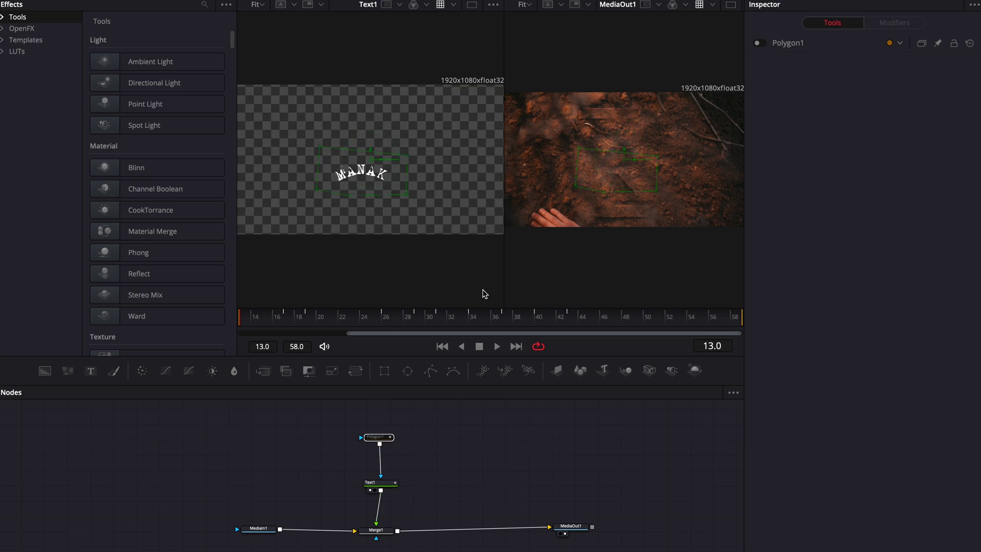
View the Merge1 composite, then pull Merge1 out so MediaIn1 feeds MediaOut1 directly.
mouse_move(379, 534)
mouse_down()
mouse_move(406, 526)
mouse_move(379, 534)
mouse_up()
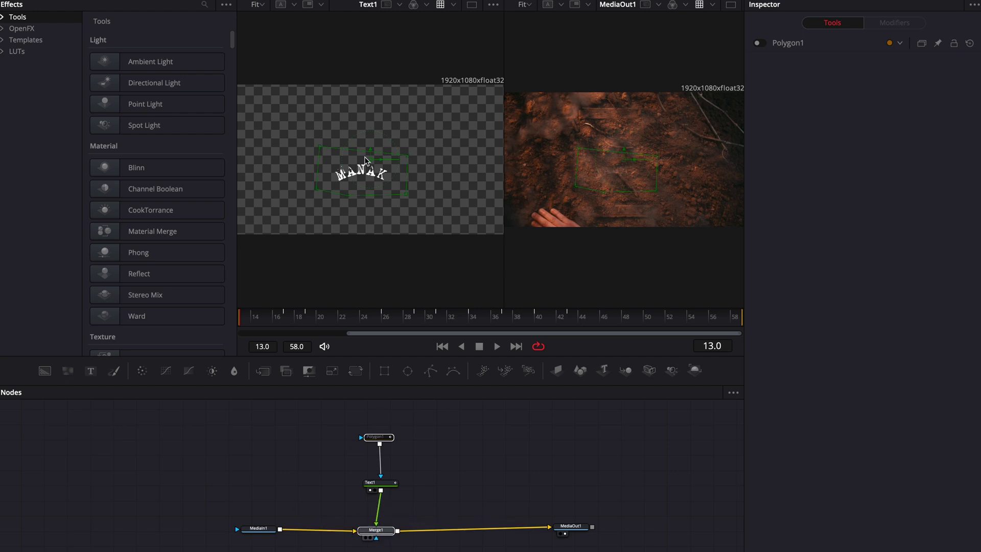
key(1)
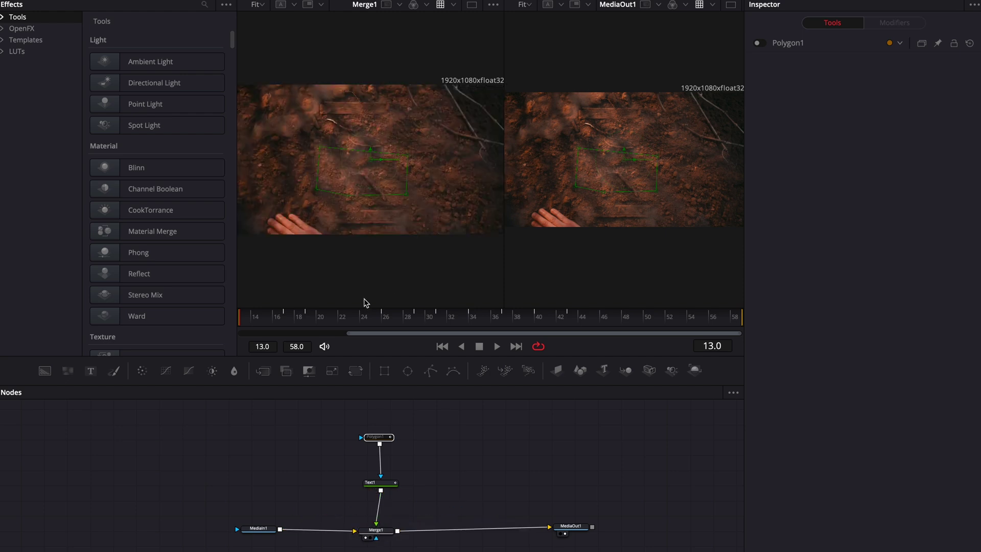
scroll(357, 204, up, 5)
scroll(369, 192, down, 2)
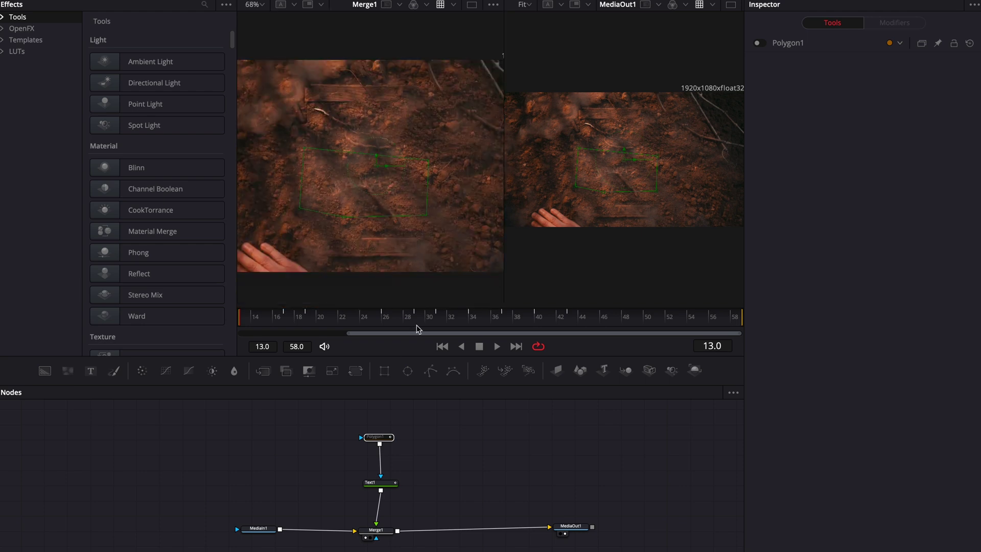
drag(375, 442, 378, 440)
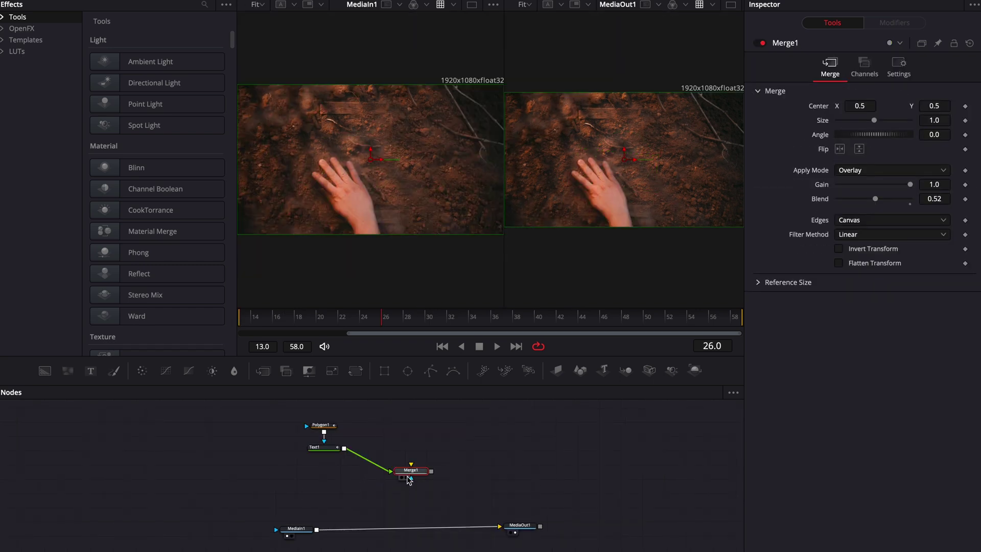
drag(409, 480, 304, 537)
Disconnect Text1 and wire in a test Text2 node with sample text 'sdwadwadwad'.
drag(423, 508, 317, 455)
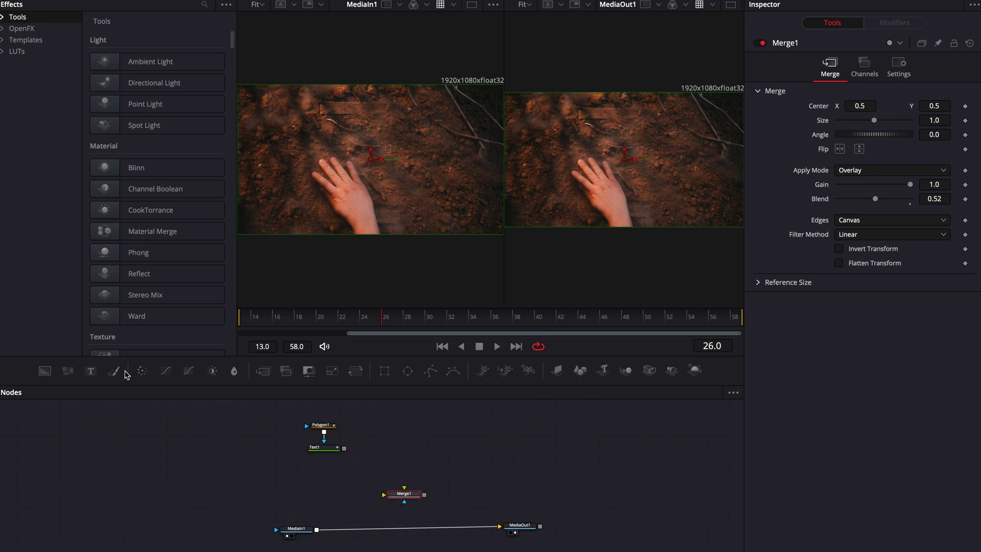
drag(90, 371, 397, 447)
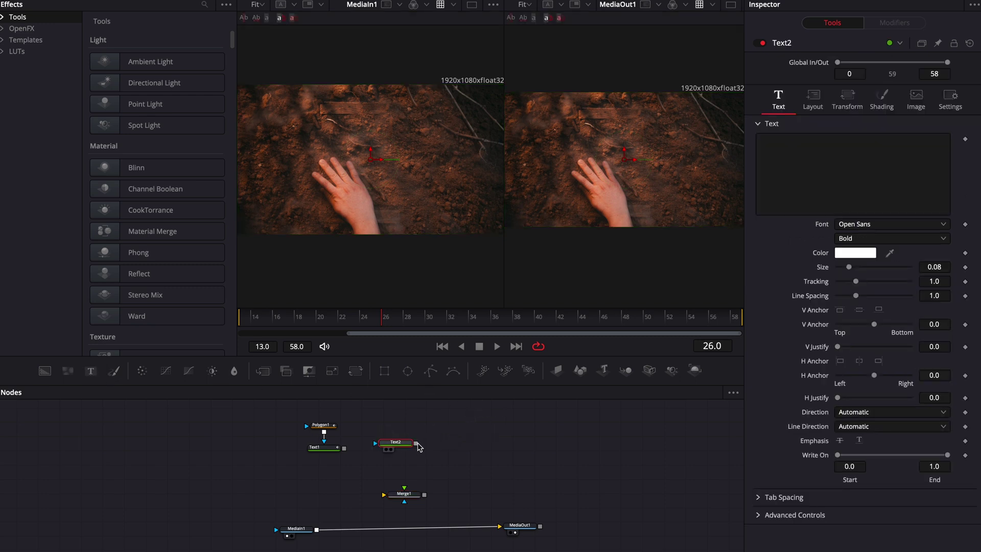
click(844, 165)
text(sdwadwadwad)
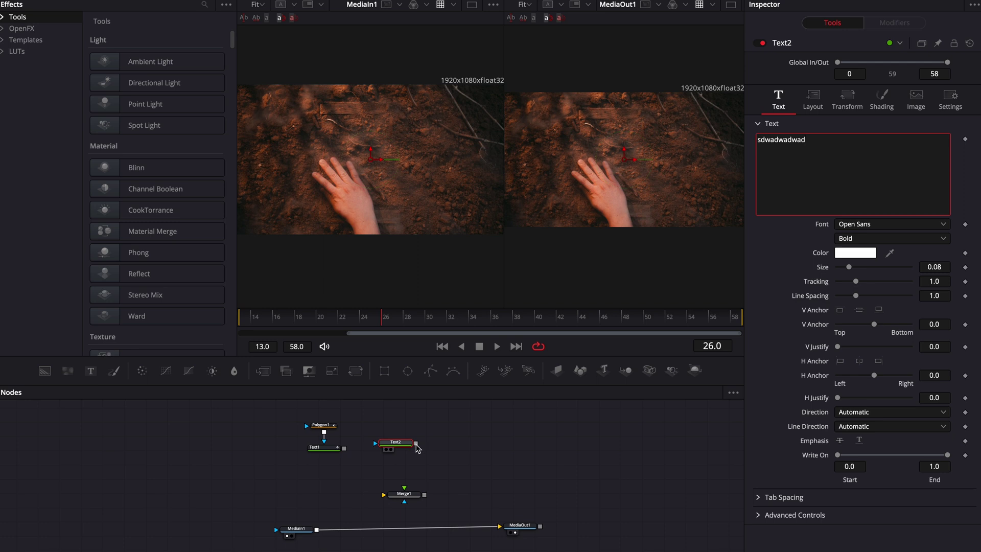
drag(417, 446, 402, 535)
drag(396, 444, 296, 512)
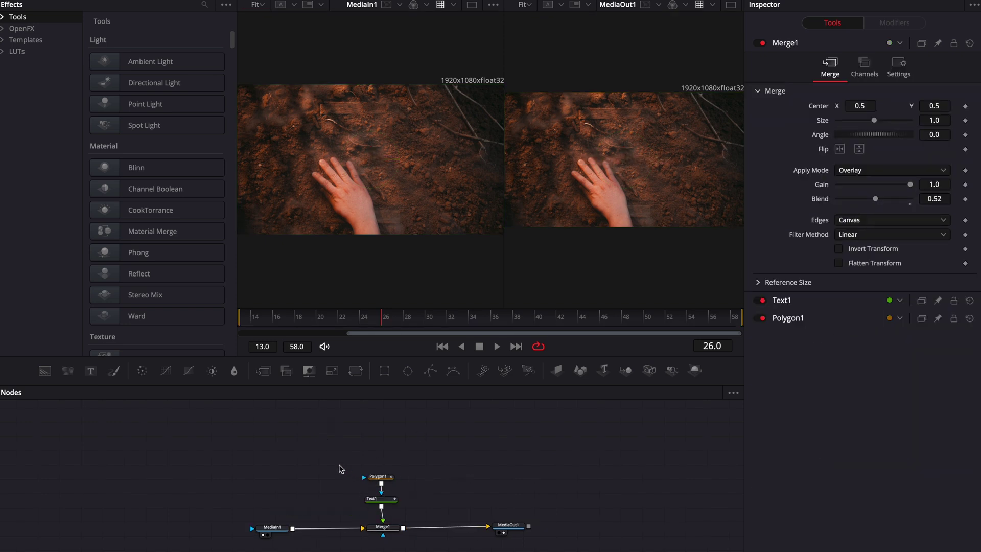
Tidy the MediaIn1 and Merge1 nodes and scrub frames 36–41 to check the composite.
drag(274, 532, 255, 527)
drag(380, 529, 379, 526)
click(495, 320)
drag(496, 320, 546, 320)
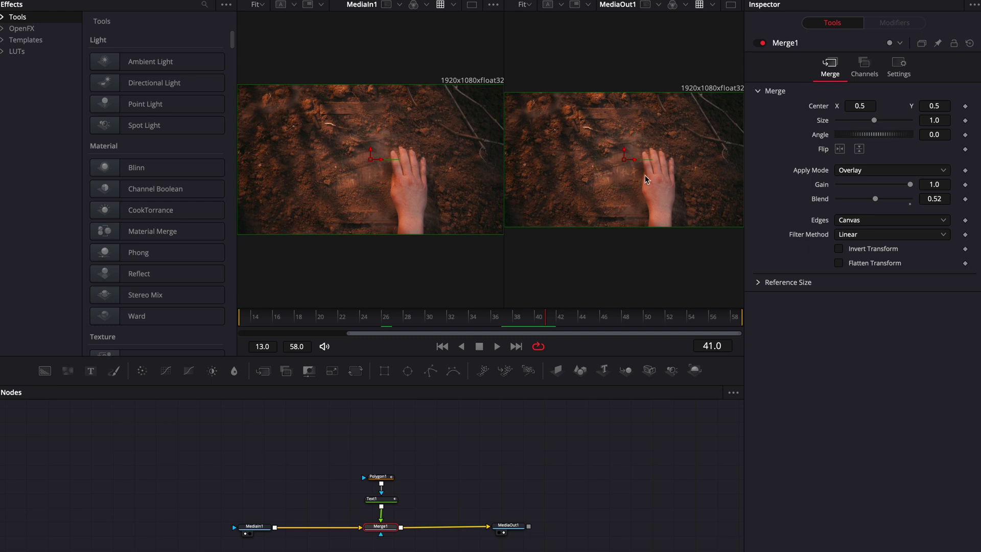
Check Polygon1's mask around frame 32, then undo back to the unmasked Normal merge.
mouse_move(368, 481)
mouse_down()
mouse_move(388, 483)
mouse_move(368, 474)
mouse_up()
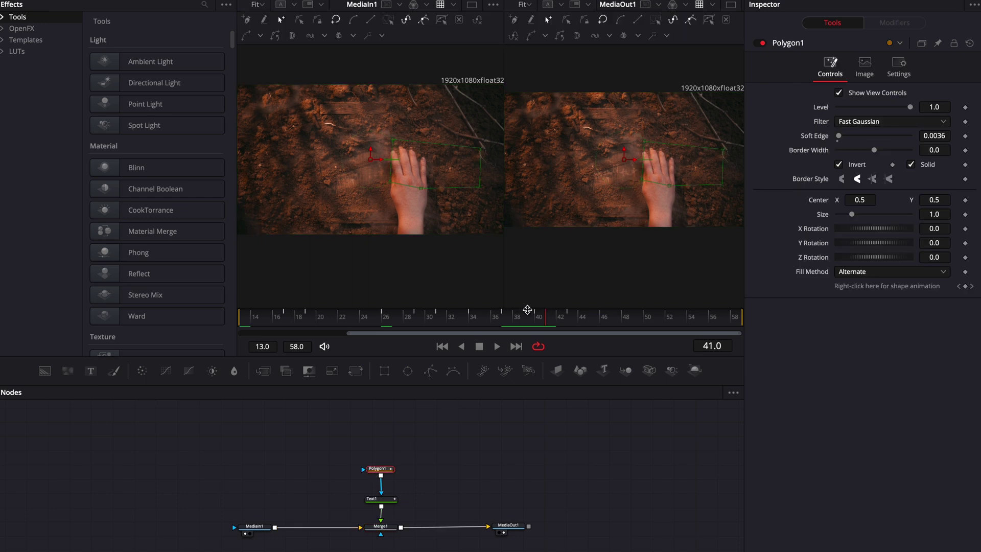
drag(530, 322, 568, 322)
key(ctrl+z)
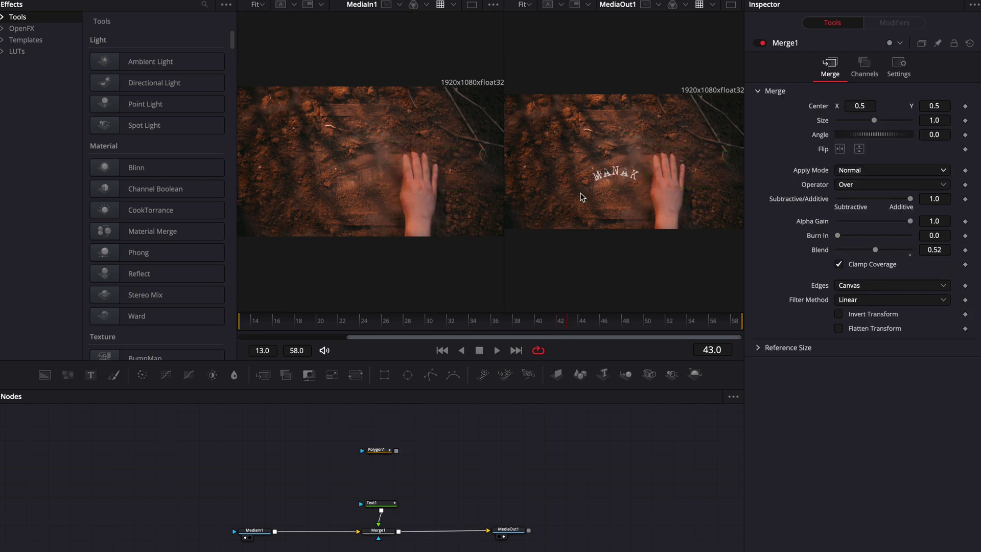
Change Merge1's Apply Mode to Overlay in the Inspector.
drag(381, 532, 384, 534)
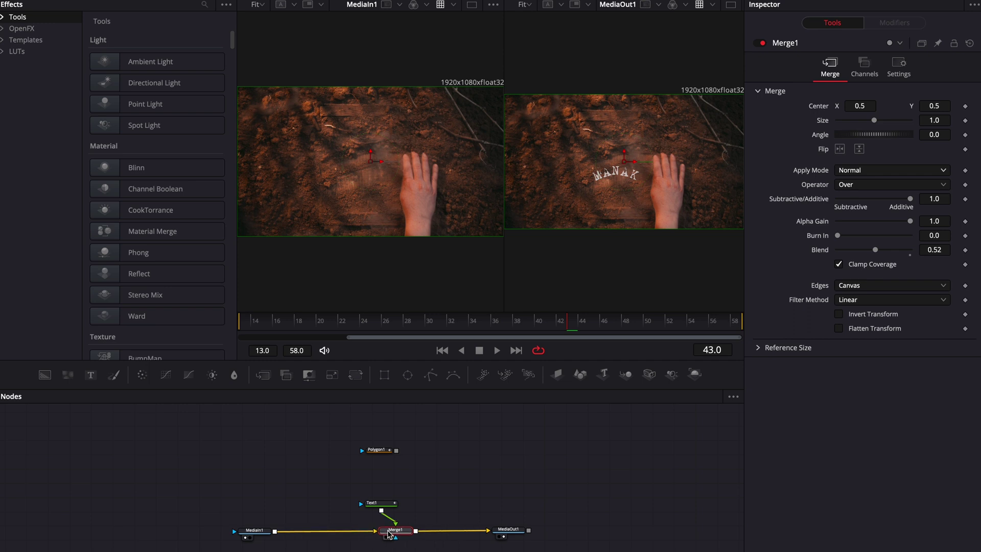
drag(376, 533, 374, 535)
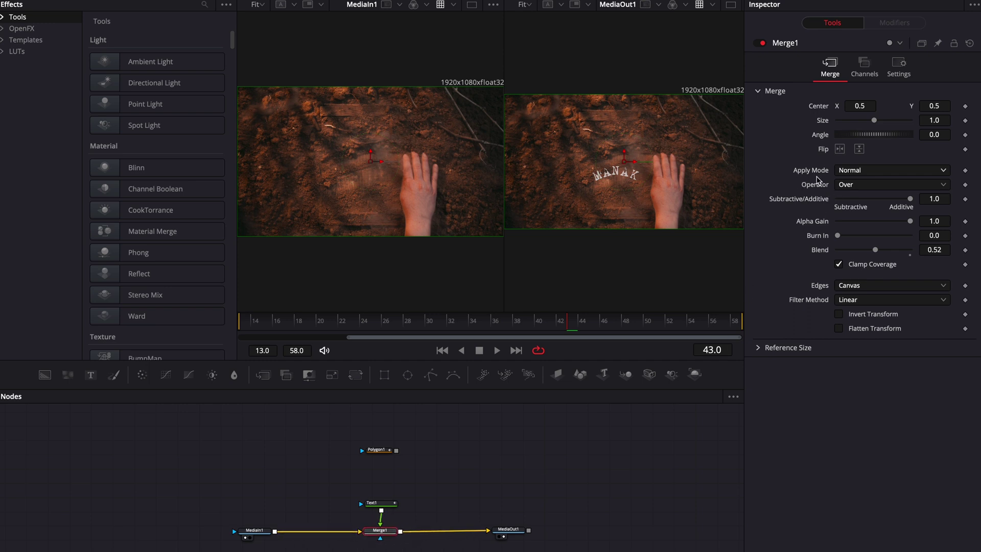
click(879, 173)
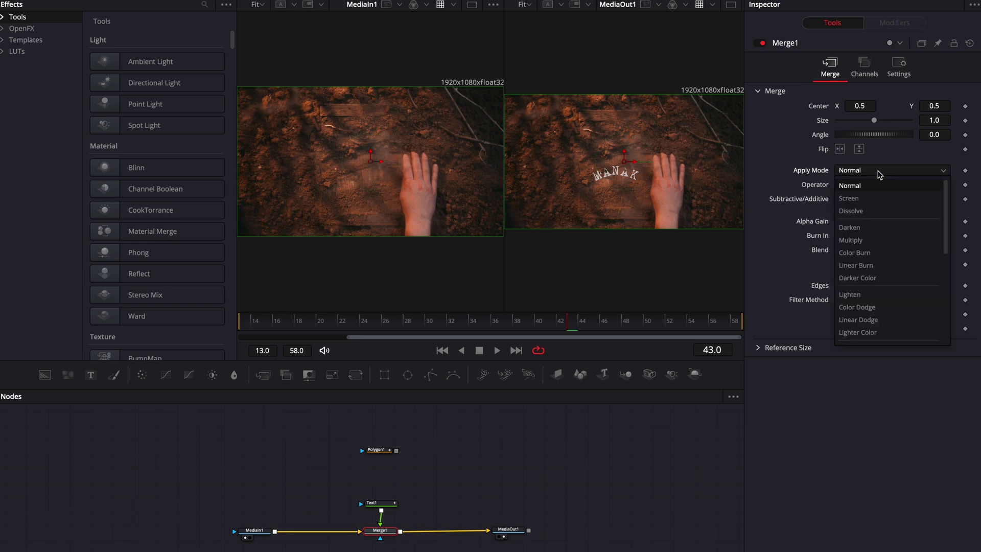
click(871, 285)
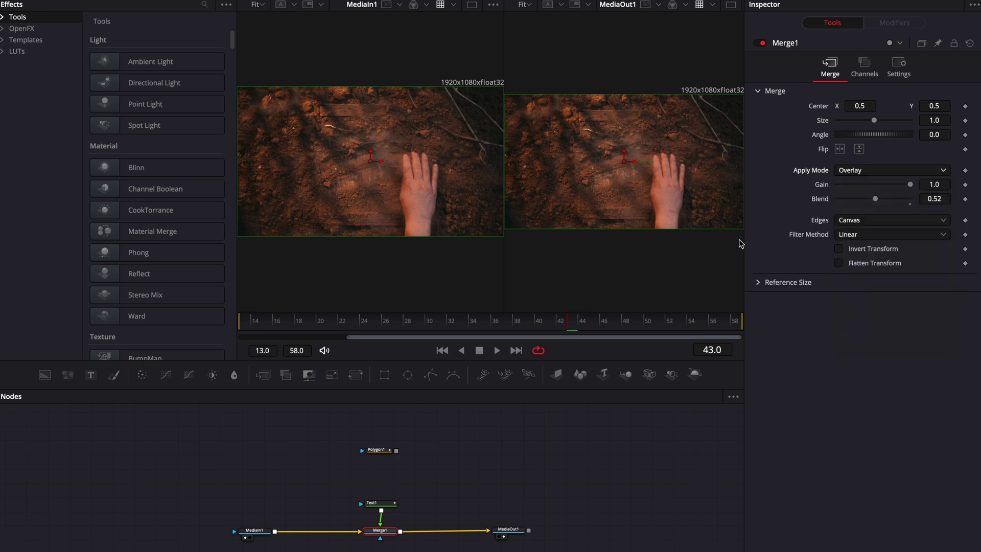
scroll(622, 179, up, 3)
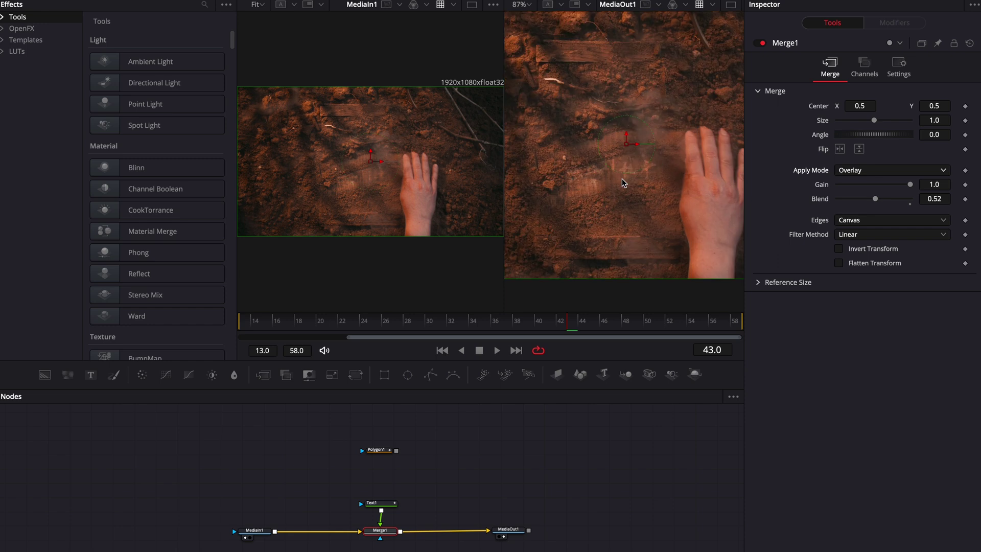
scroll(613, 173, up, 3)
scroll(612, 170, down, 6)
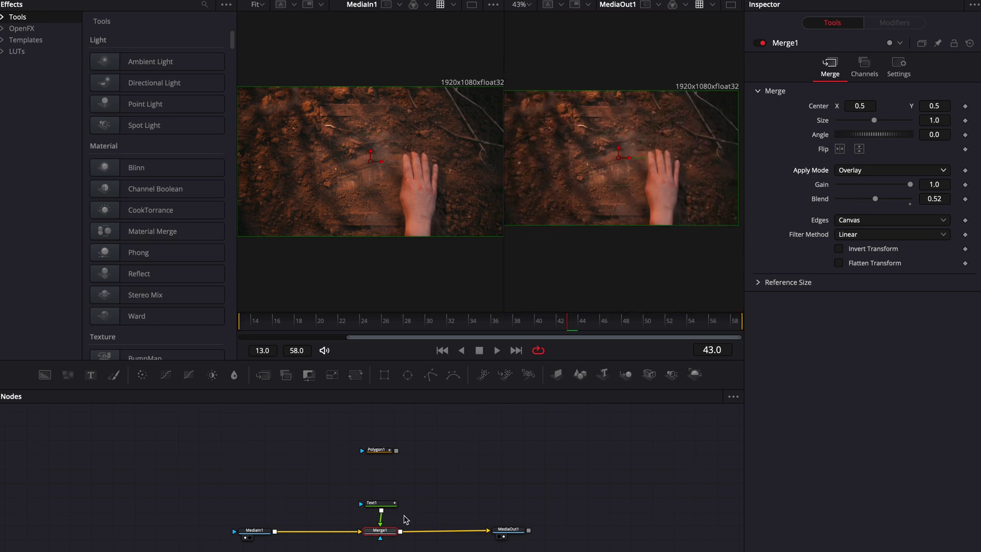
Lower Merge1's Blend amount slightly.
mouse_move(877, 202)
mouse_down()
mouse_move(900, 203)
mouse_move(875, 205)
mouse_up()
scroll(620, 183, up, 5)
scroll(624, 191, down, 5)
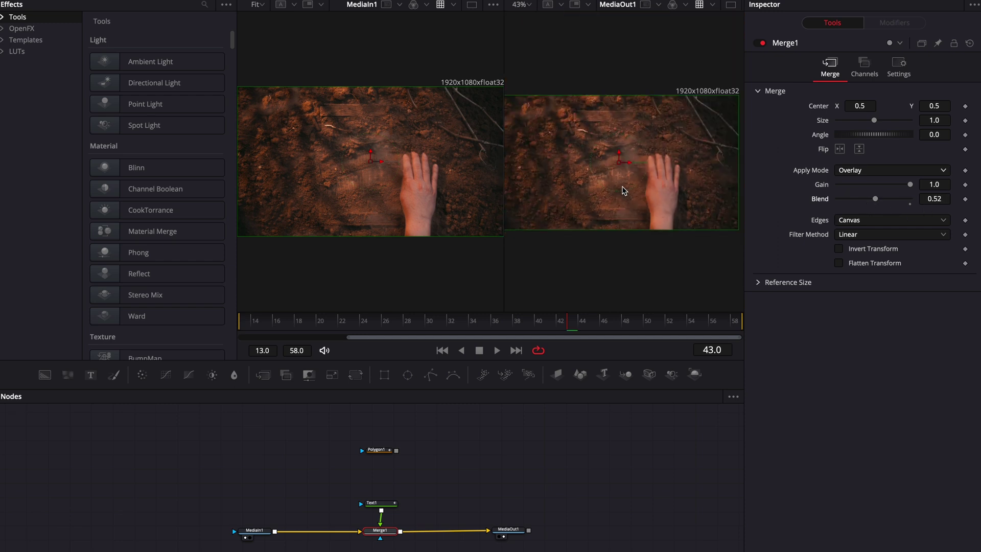
Connect Polygon1 as Text1's mask and scrub frames 17–27 to check the shape.
mouse_move(377, 450)
mouse_down()
mouse_move(397, 454)
mouse_move(381, 455)
mouse_up()
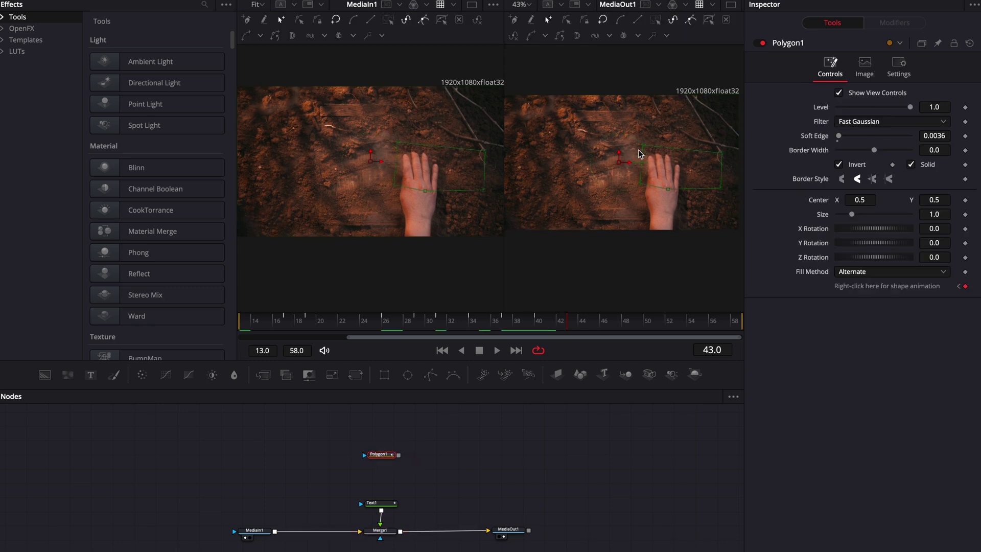
drag(631, 136, 741, 217)
drag(399, 455, 362, 507)
key(t)
click(285, 323)
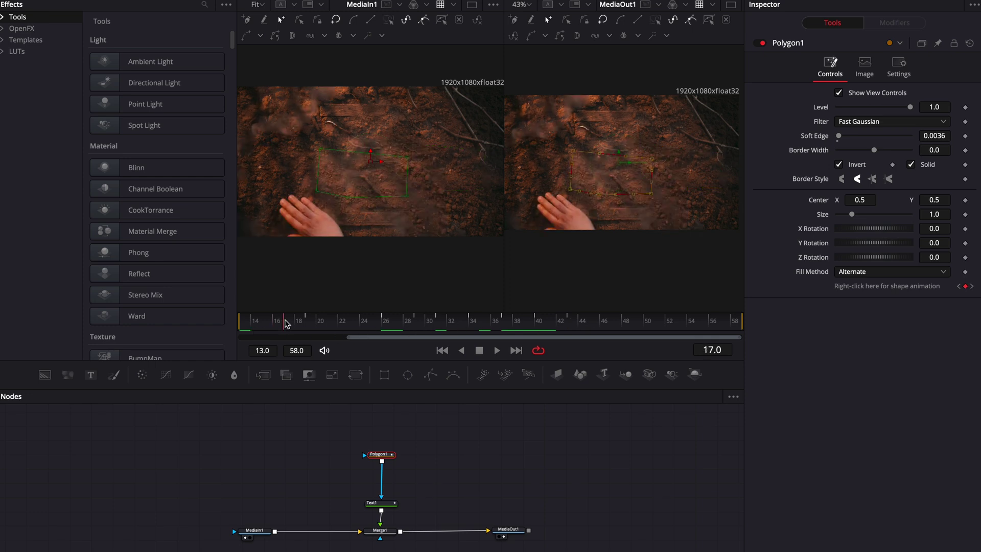
drag(293, 326, 560, 330)
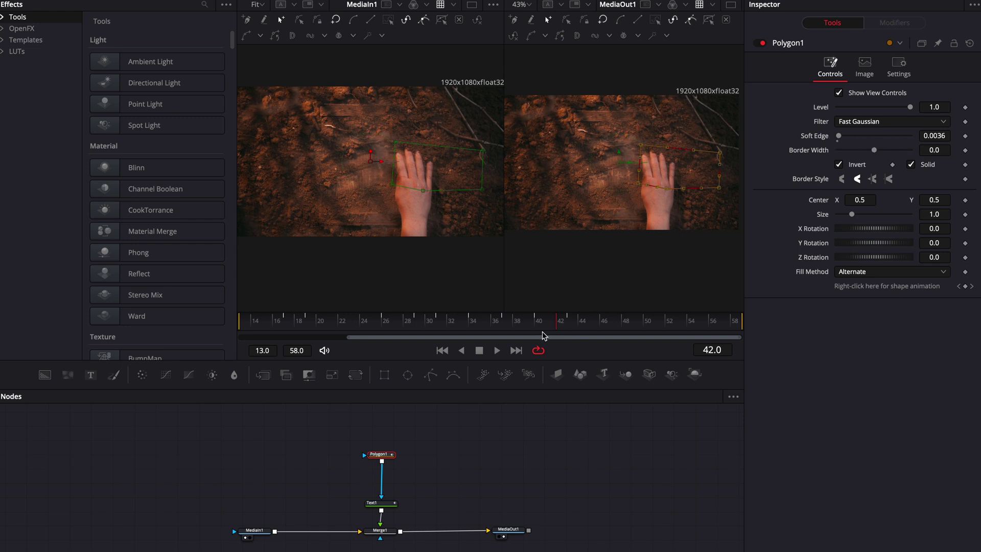
key(shift+4)
Park the playhead on Fusion Clip 4's wooden-box shot and switch to the Fusion page with Shift+5.
click(565, 376)
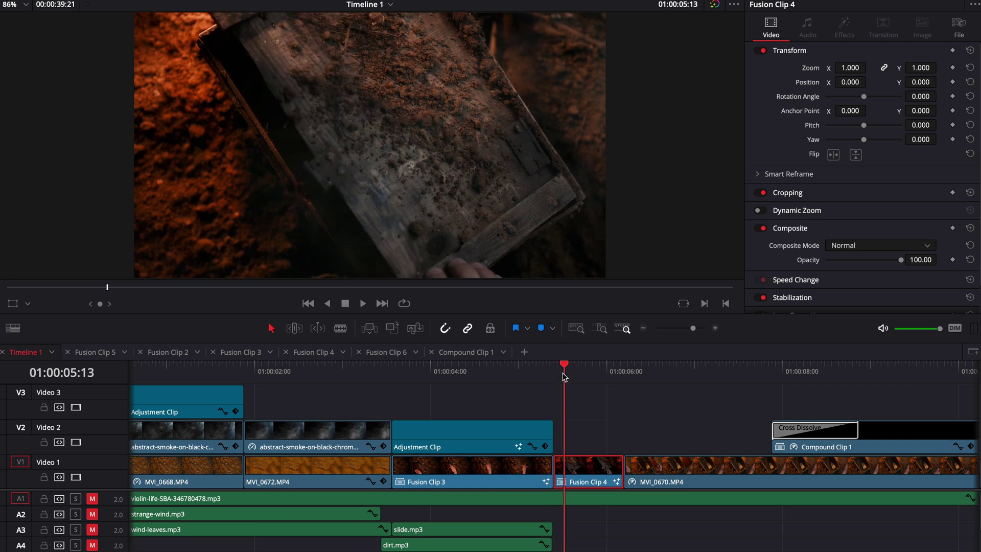
drag(566, 376, 575, 376)
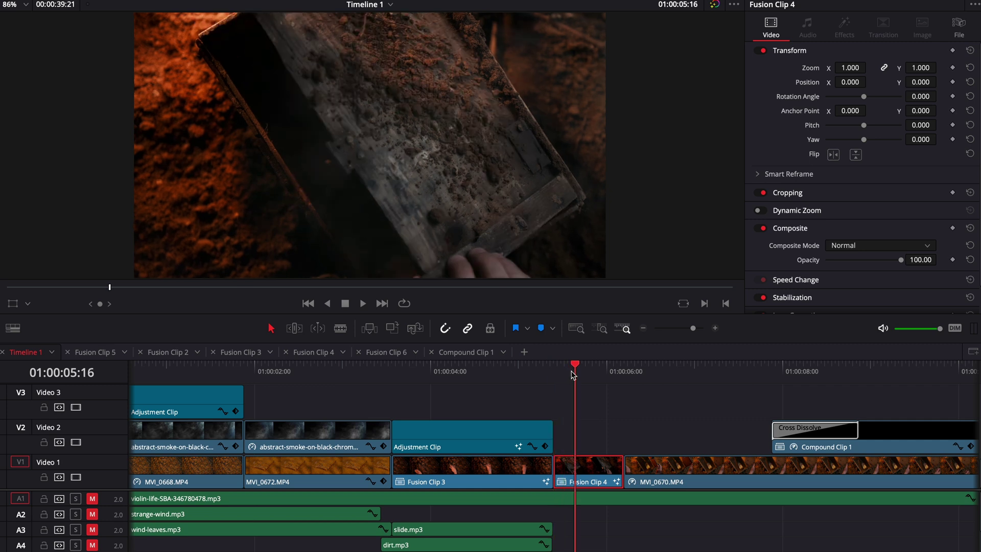
click(585, 373)
key(Left)
key(Left)
key(Left)
key(Left)
key(Left)
key(Left)
key(Left)
key(Left)
key(Left)
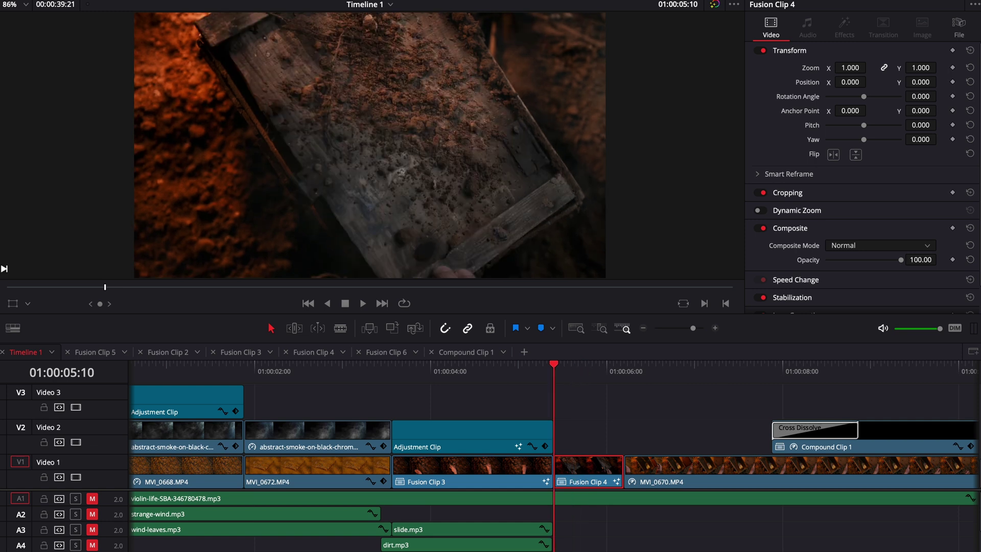
key(shift+5)
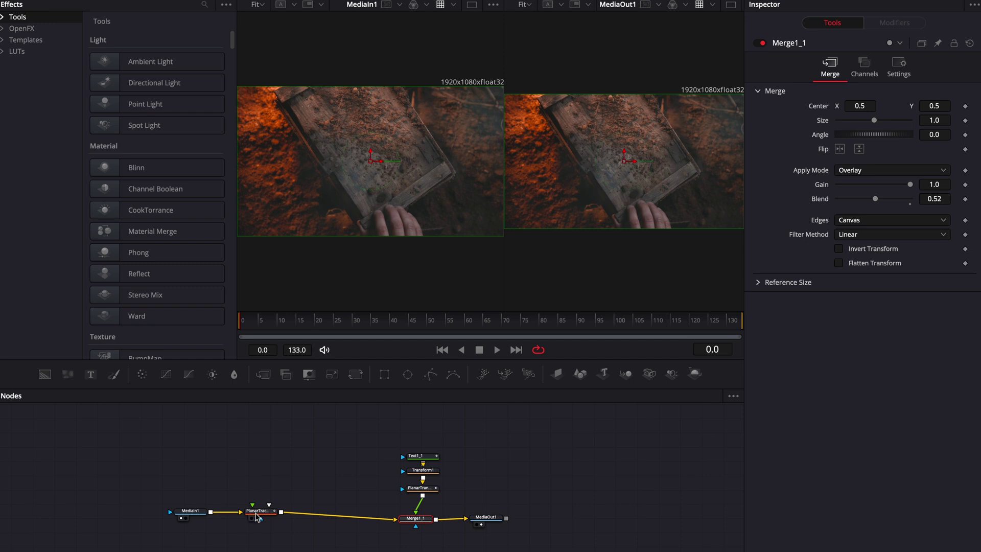
Shift MediaIn1 left and add a Planar Tracker node after it through the 'planar' tool search.
drag(260, 517, 247, 517)
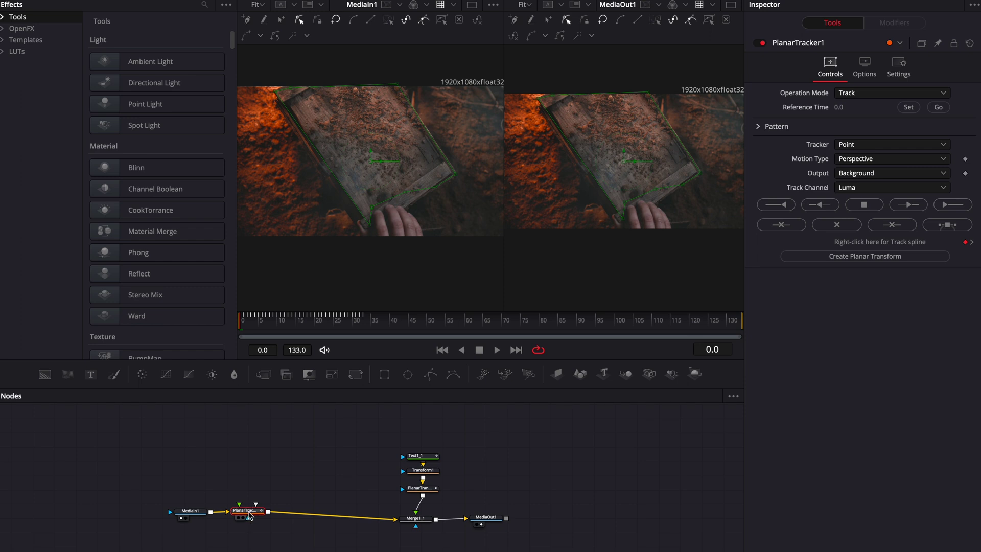
drag(205, 509, 185, 510)
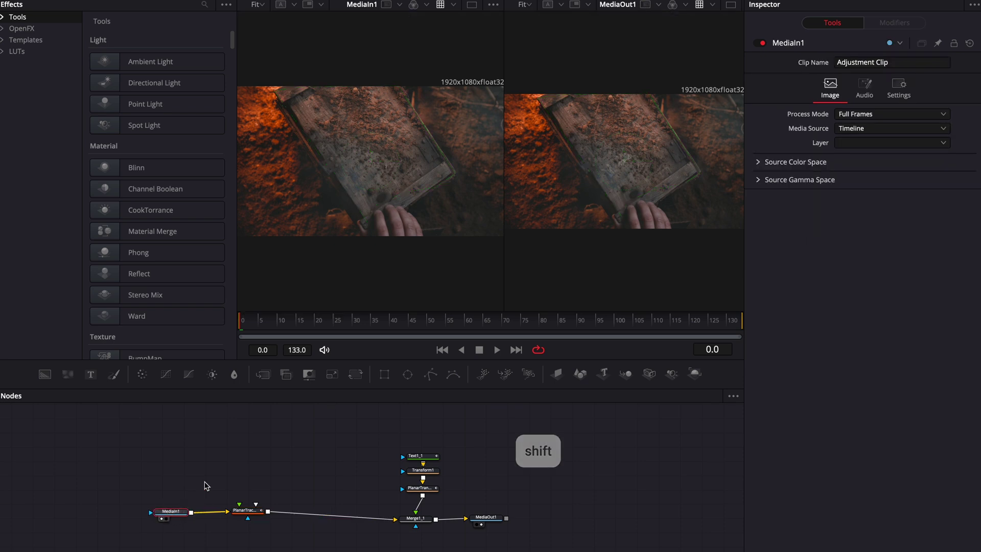
key(shift+space)
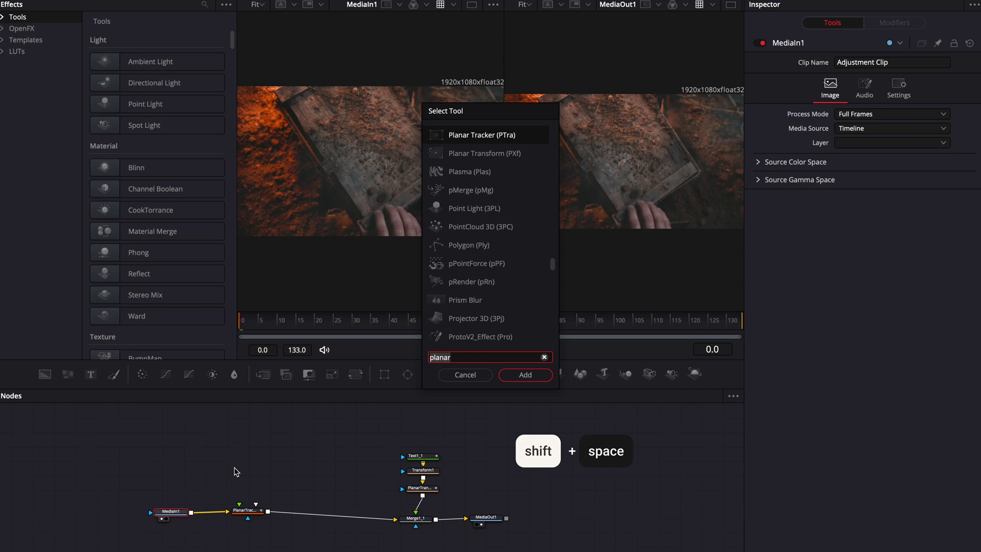
key(BackSpace)
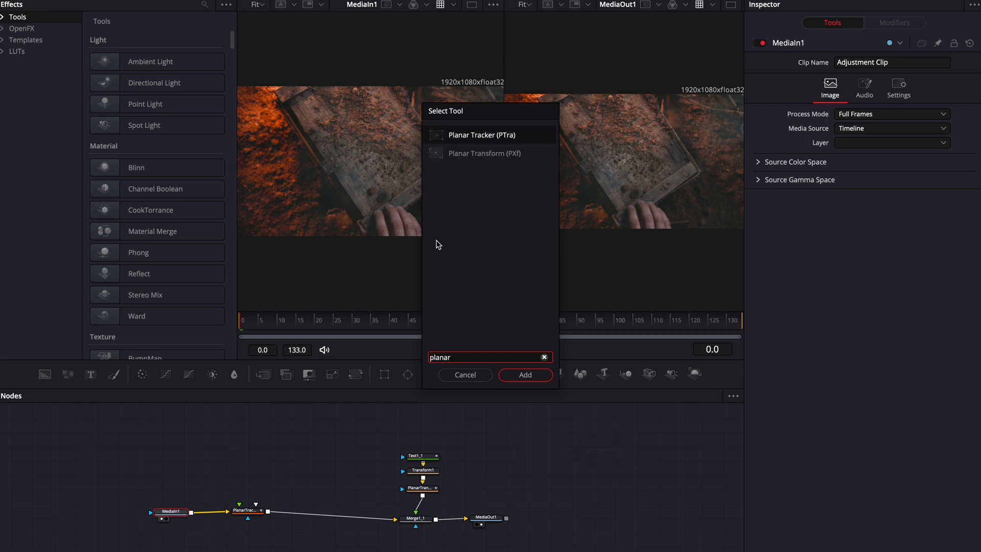
click(471, 136)
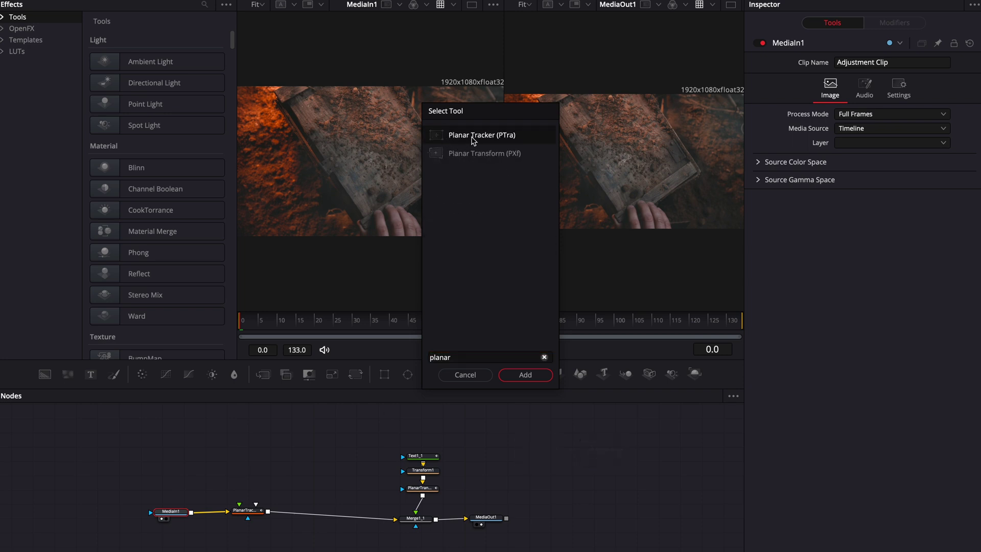
click(526, 375)
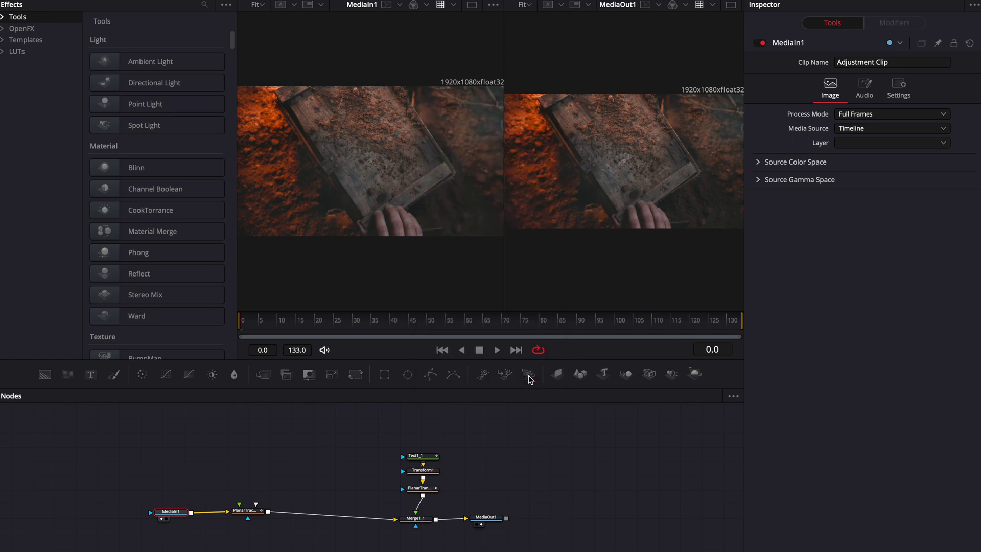
Delete the duplicate PlanarTracker2 node, leaving PlanarTracker1's Motion Type at Perspective.
drag(225, 507, 230, 457)
key(Delete)
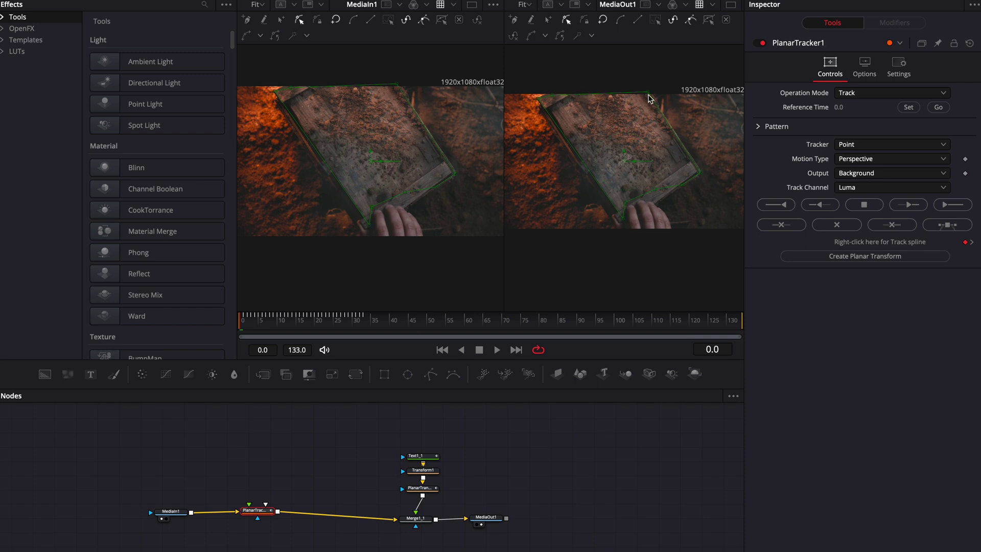
click(869, 159)
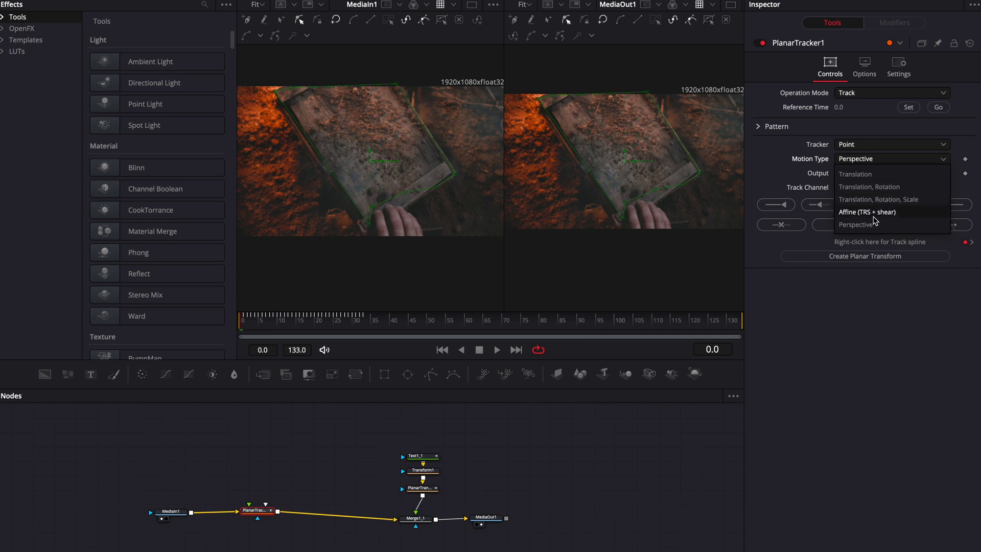
click(775, 148)
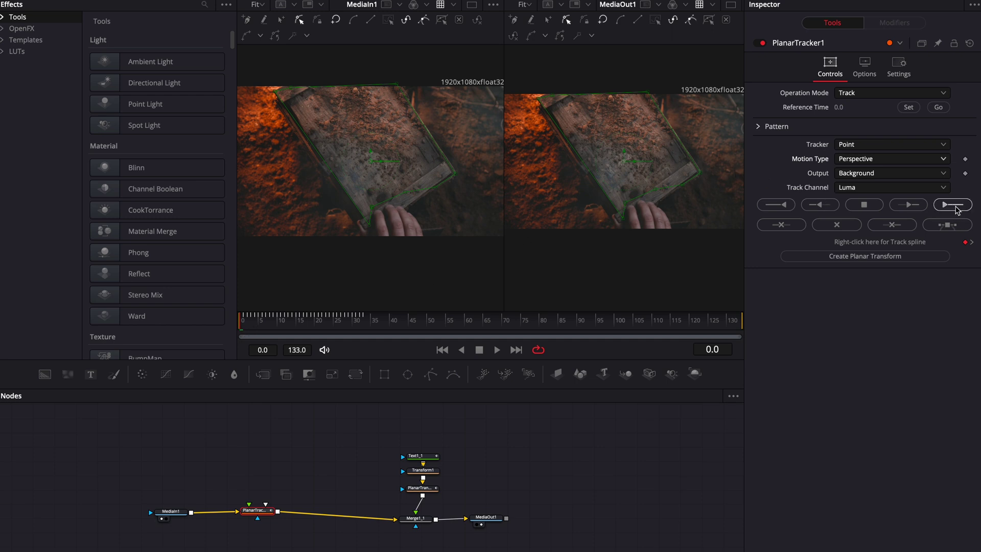
drag(256, 328, 290, 335)
drag(294, 333, 304, 331)
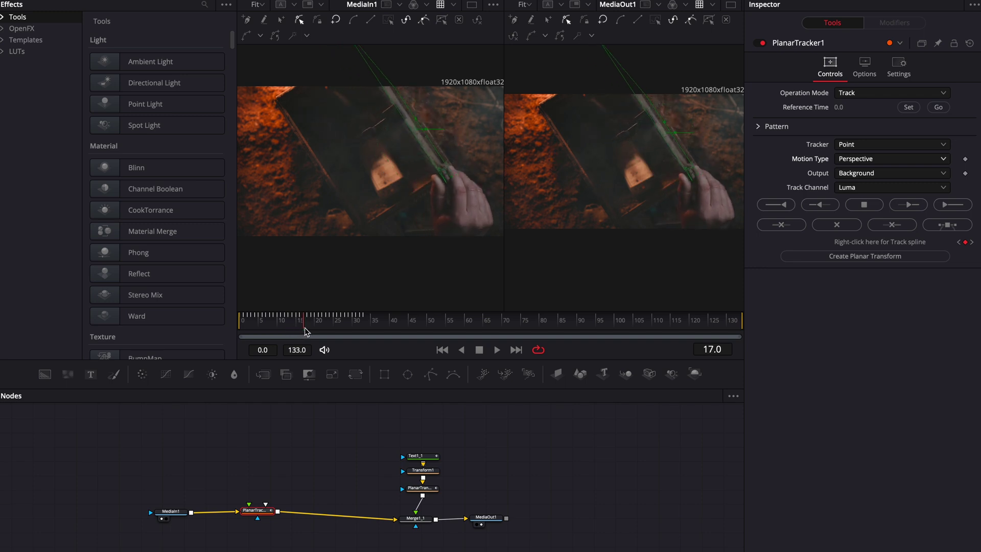
drag(305, 331, 346, 330)
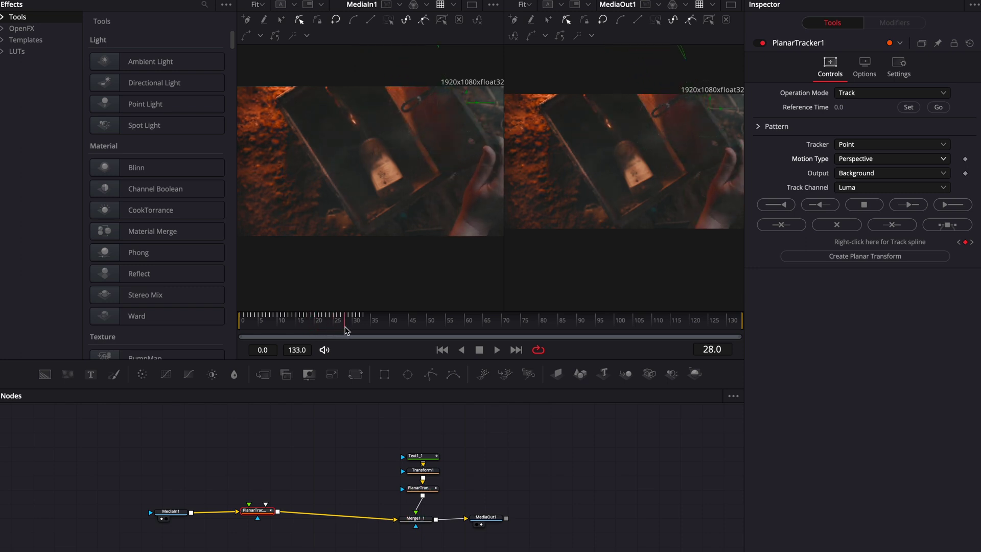
scroll(638, 75, down, 10)
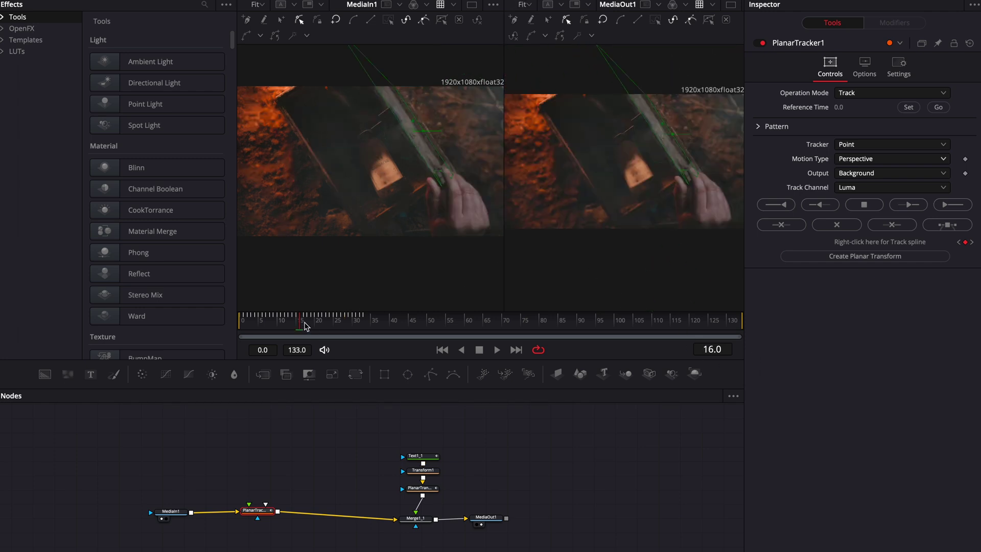
mouse_move(306, 326)
mouse_down()
mouse_move(326, 327)
mouse_move(291, 332)
mouse_move(318, 332)
mouse_move(294, 332)
mouse_move(308, 332)
mouse_up()
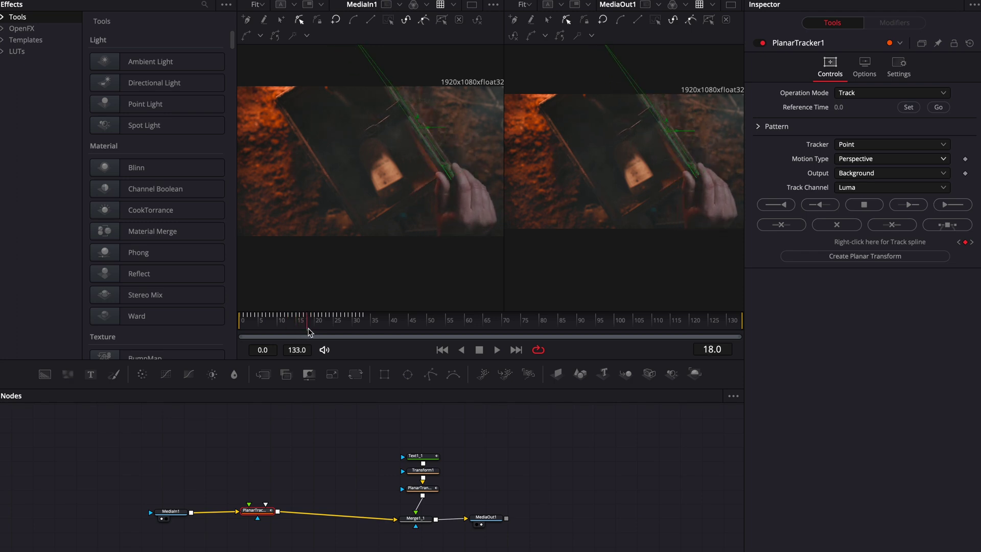
Keyframe Merge1_1's Blend at 0.52 on frame 17 and 0.0 on frame 18.
click(409, 518)
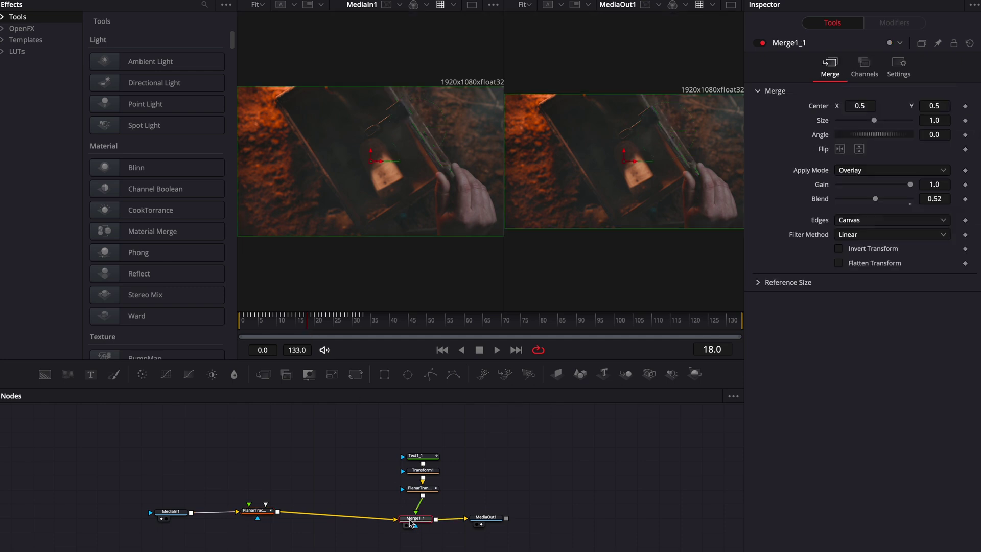
click(966, 199)
key(Left)
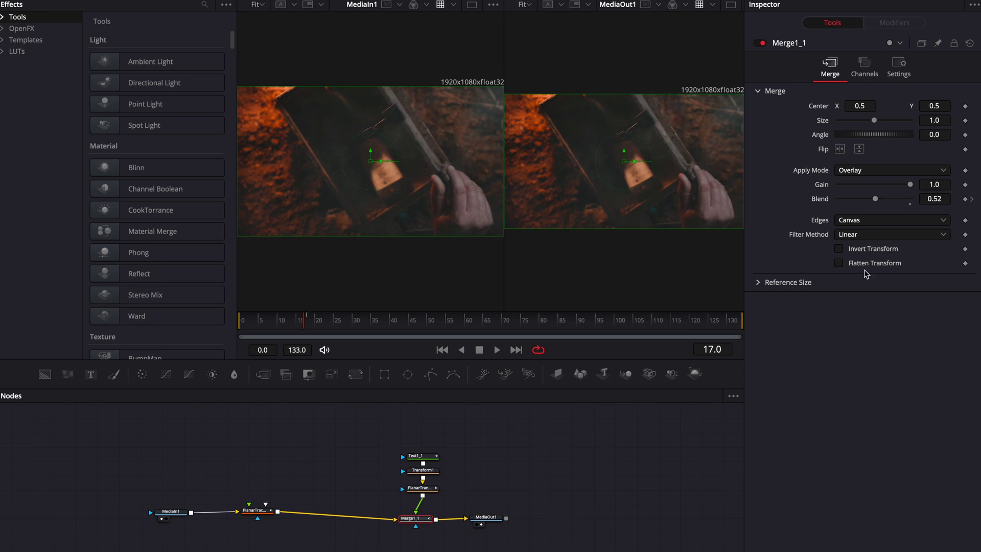
click(966, 200)
key(Right)
drag(877, 200, 838, 200)
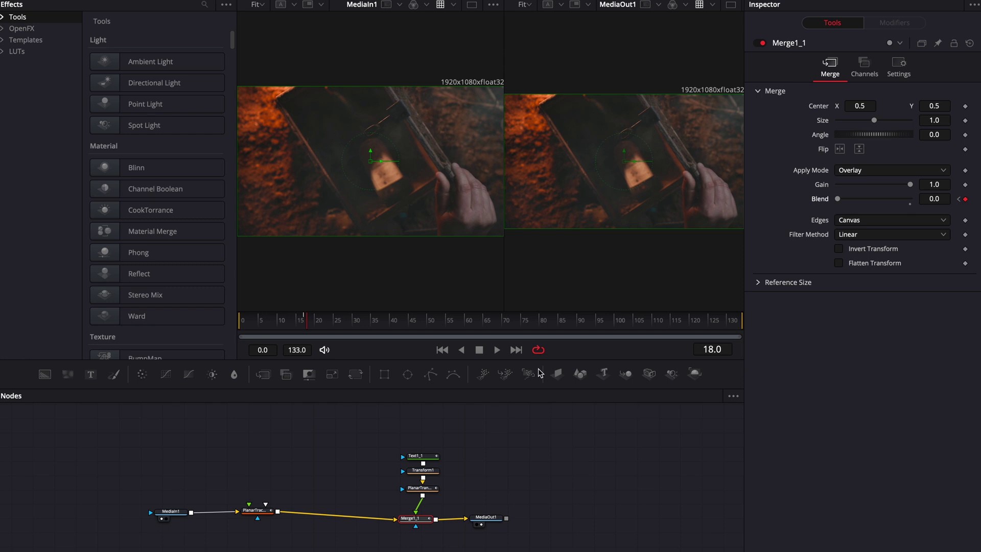
drag(302, 326, 327, 335)
Create a PlanarTransform node from PlanarTracker1 and drag it into the Text1_1/Transform1 chain.
click(258, 510)
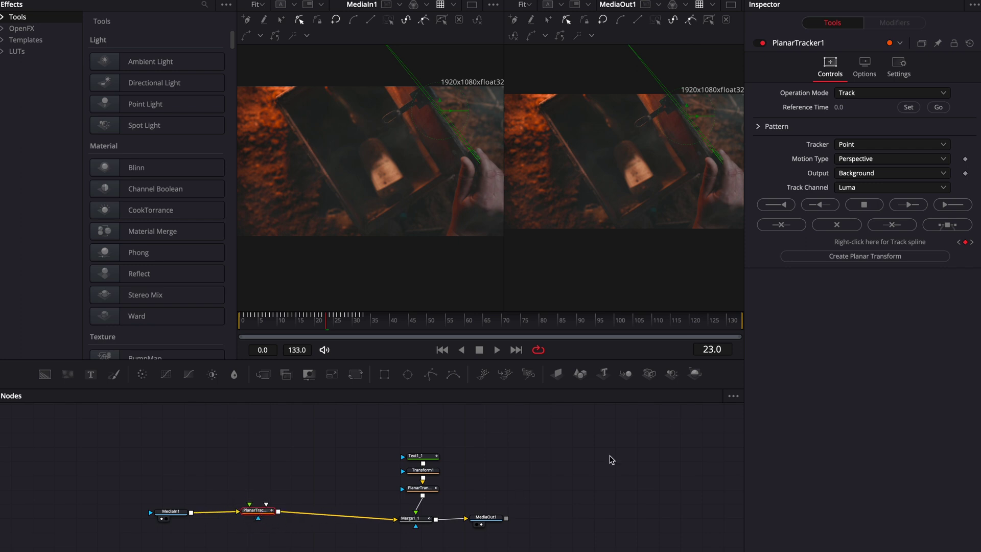
click(866, 260)
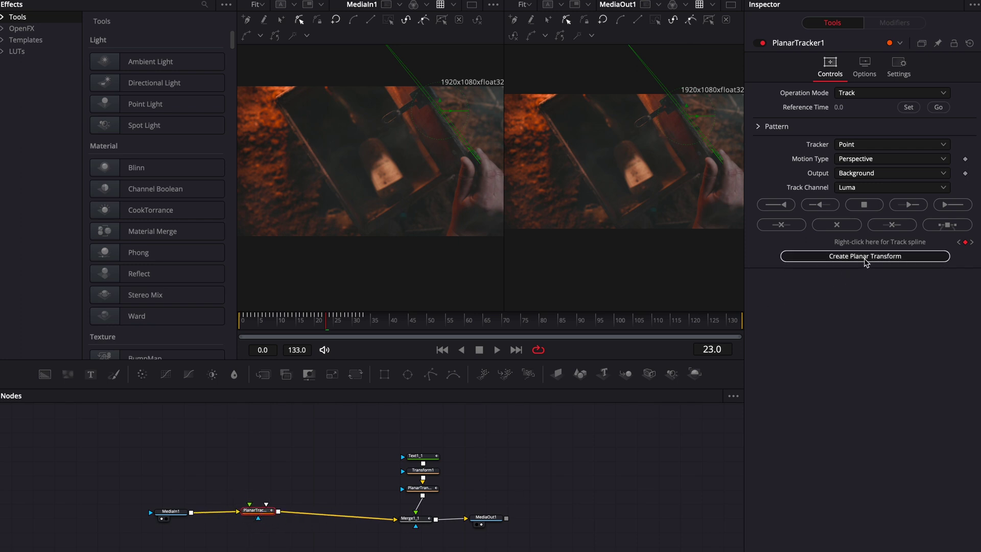
drag(276, 502, 308, 475)
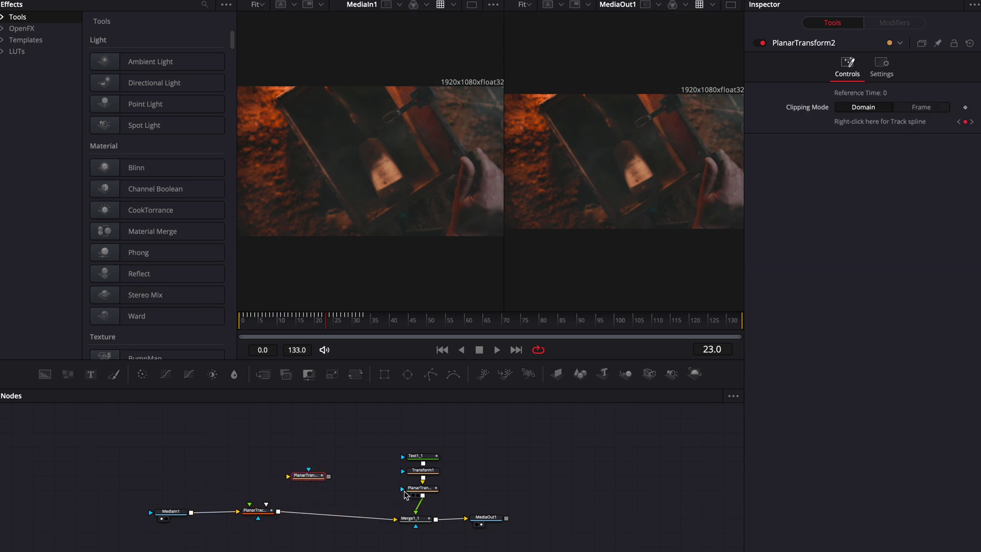
drag(391, 435, 400, 462)
drag(347, 325, 285, 324)
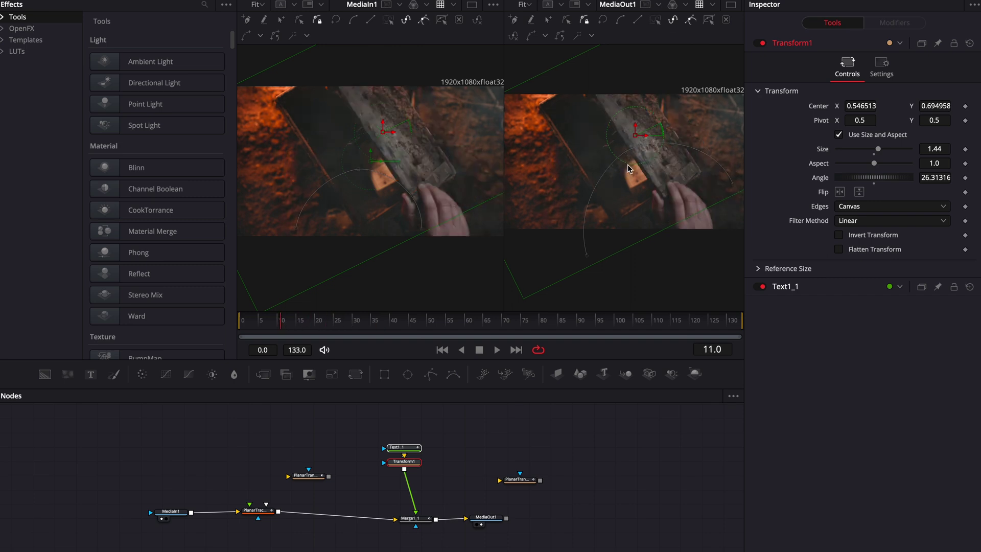
scroll(633, 176, up, 2)
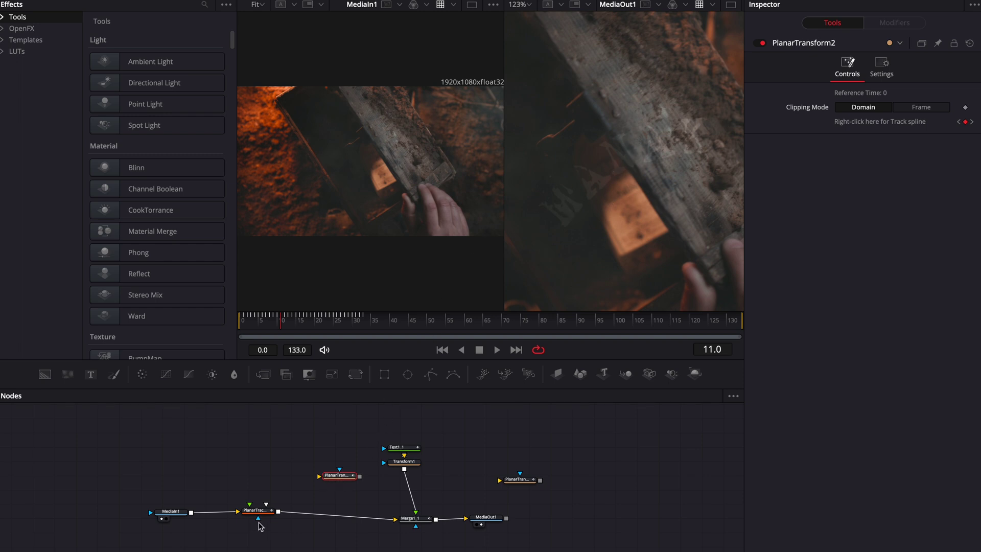
drag(341, 480, 410, 494)
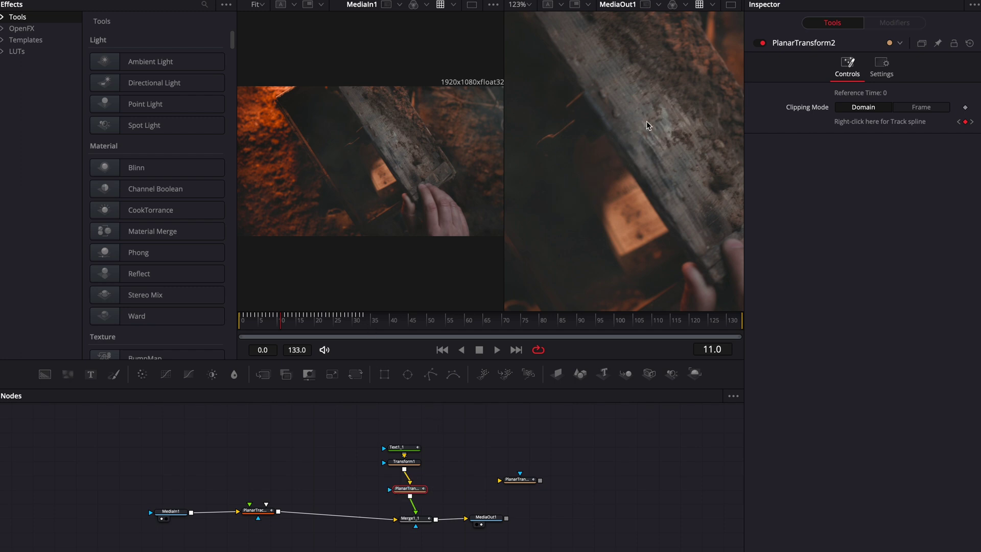
drag(297, 323, 271, 327)
Set Merge1_1's Apply Mode to Normal and scrub to check MANAK on the wooden box.
click(414, 518)
drag(413, 523, 395, 522)
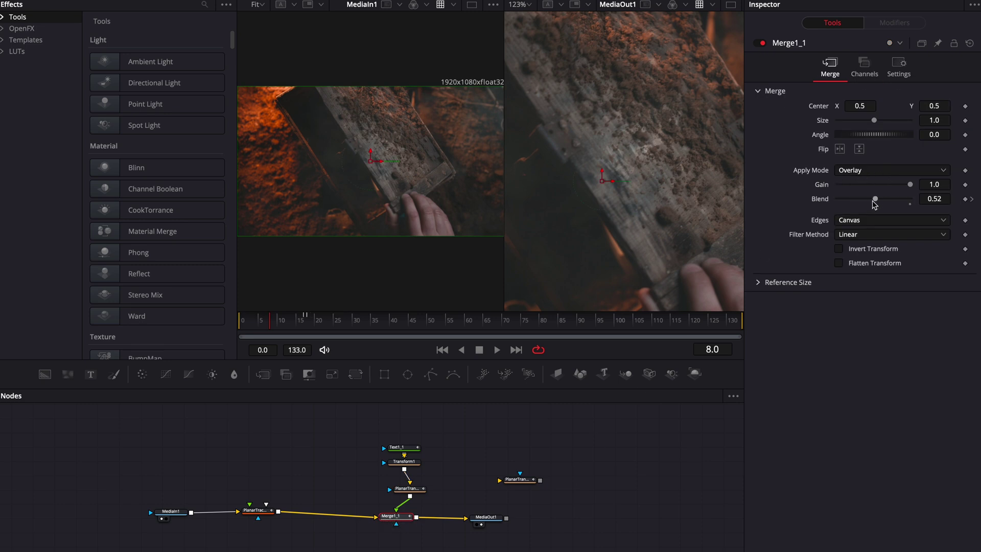
click(875, 173)
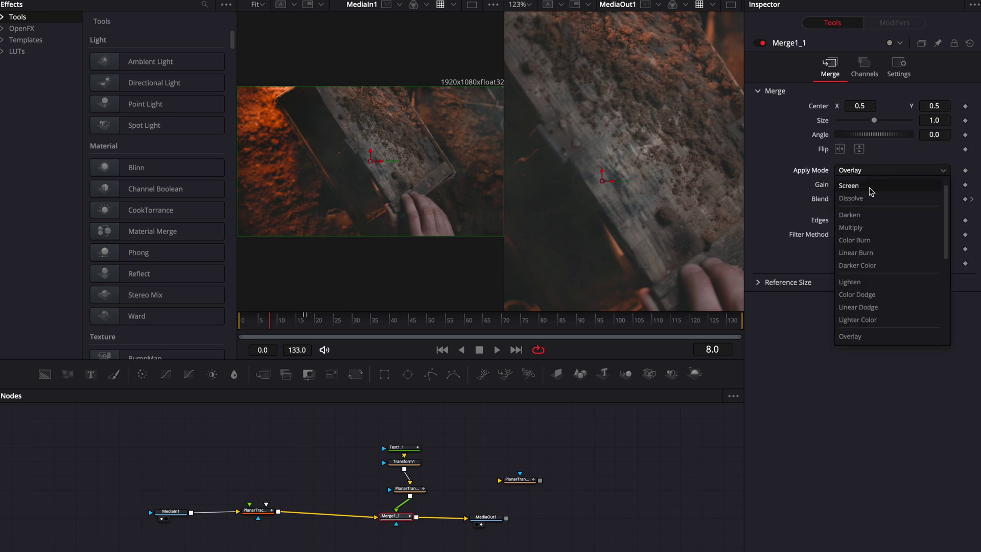
click(873, 187)
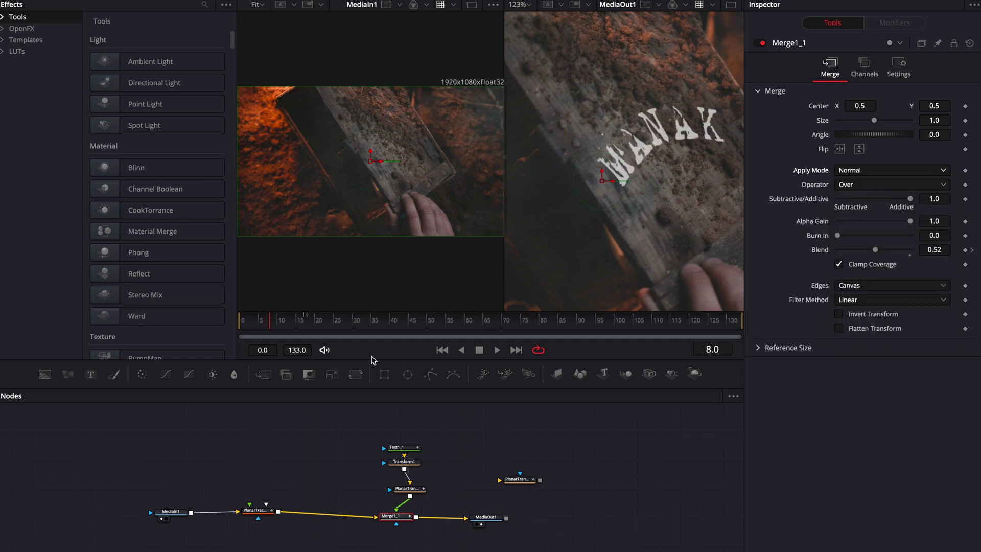
mouse_move(277, 329)
mouse_down()
mouse_move(247, 327)
mouse_move(290, 327)
mouse_move(268, 327)
mouse_up()
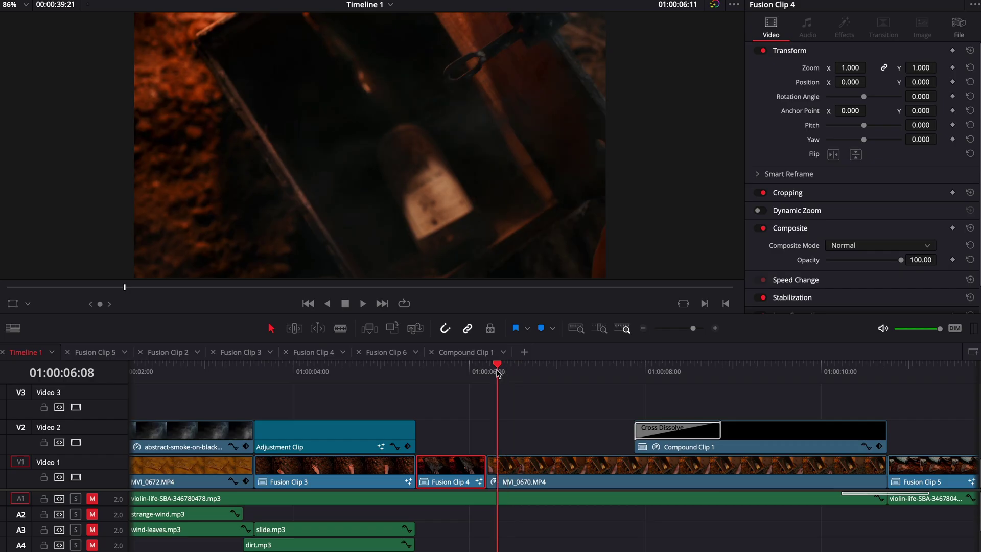
Scrub the Edit page timeline back a few frames to the wooden-box shot.
mouse_move(497, 371)
mouse_down()
mouse_move(488, 374)
mouse_move(503, 372)
mouse_up()
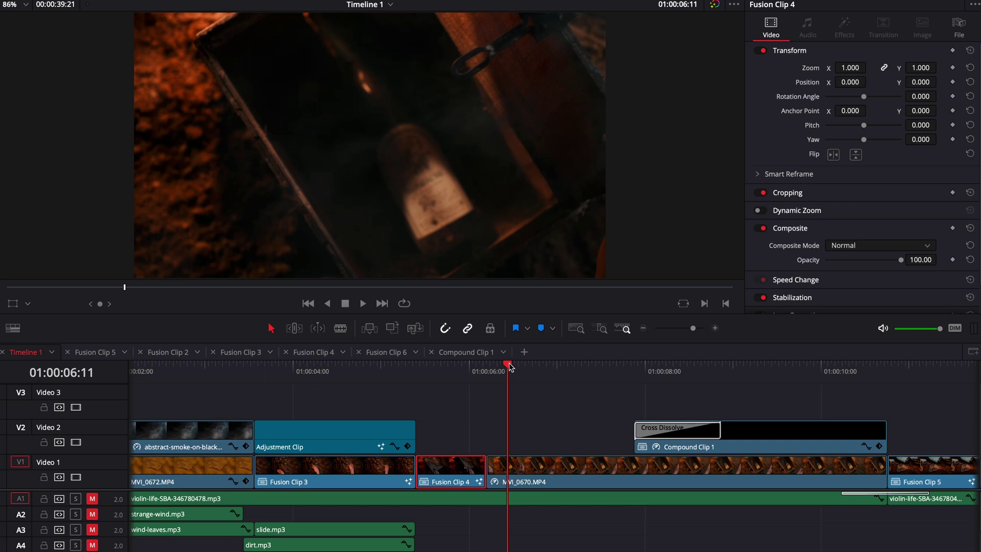
Move the playhead to 01:00:09:01 and open Compound Clip 1 on track V2.
drag(512, 378, 713, 376)
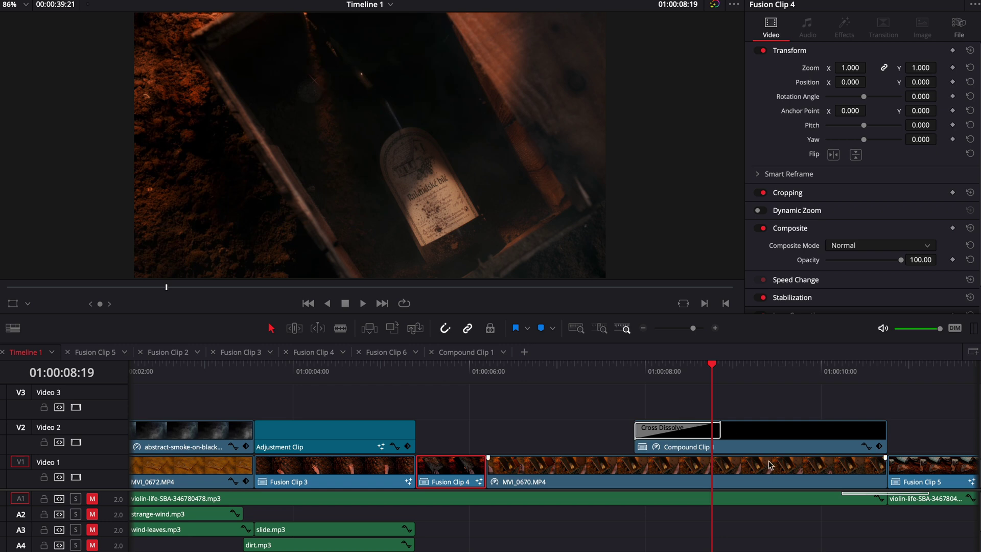
click(736, 363)
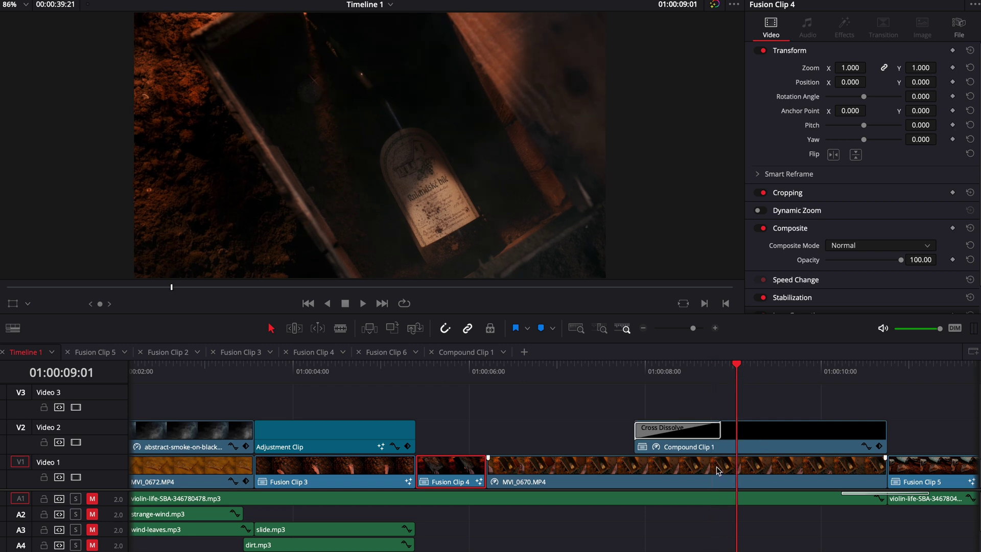
click(774, 429)
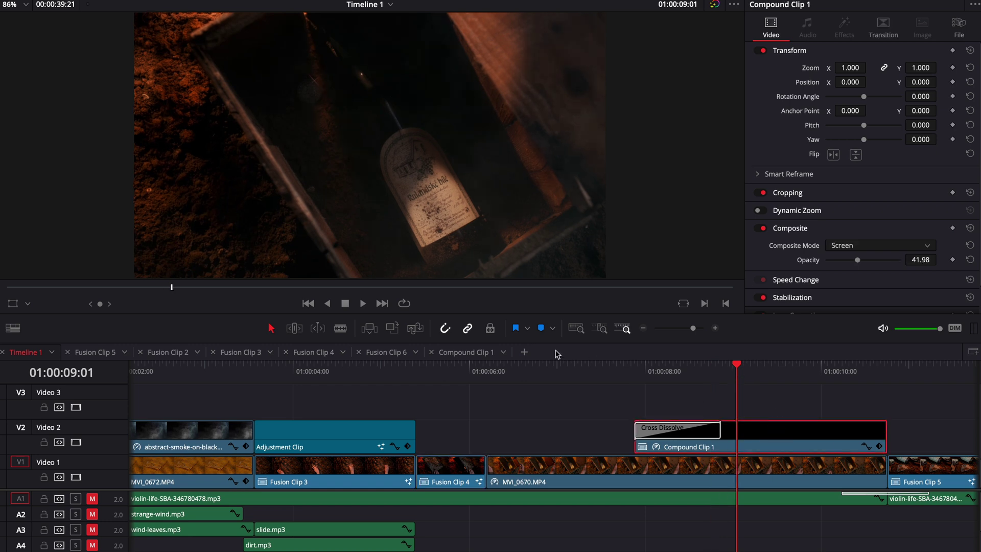
click(466, 353)
Reset the upper light clip's transform and squeeze its Zoom X to 0.020.
click(320, 415)
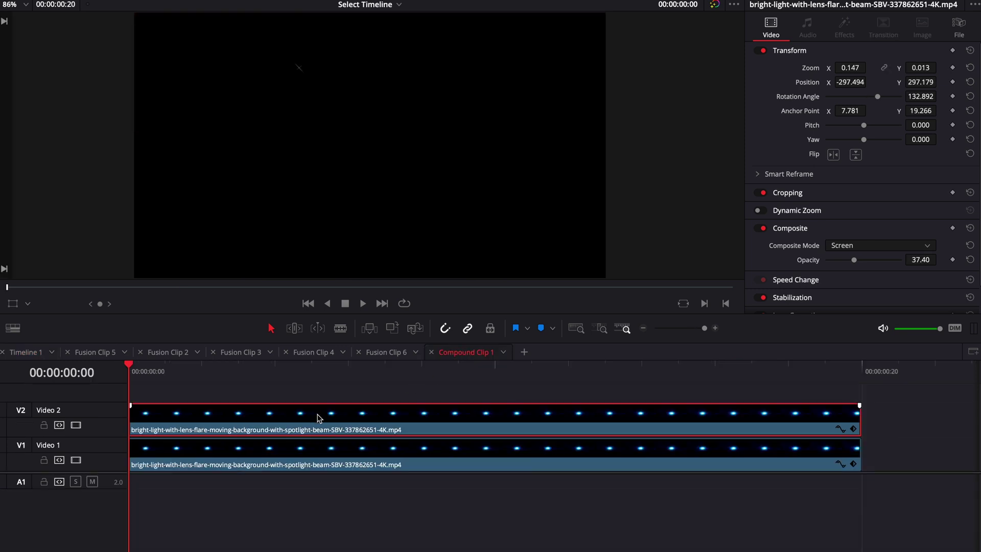
click(970, 50)
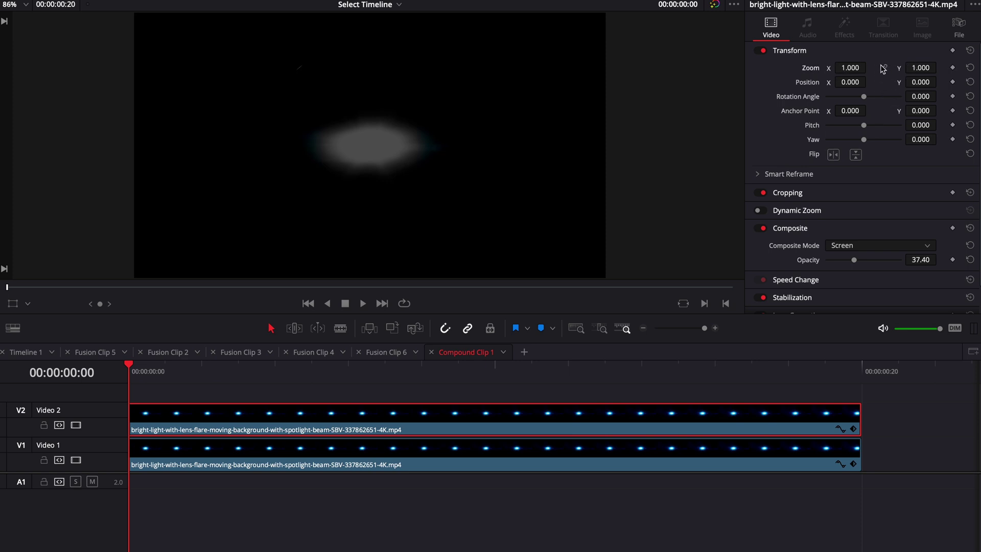
drag(850, 68, 802, 68)
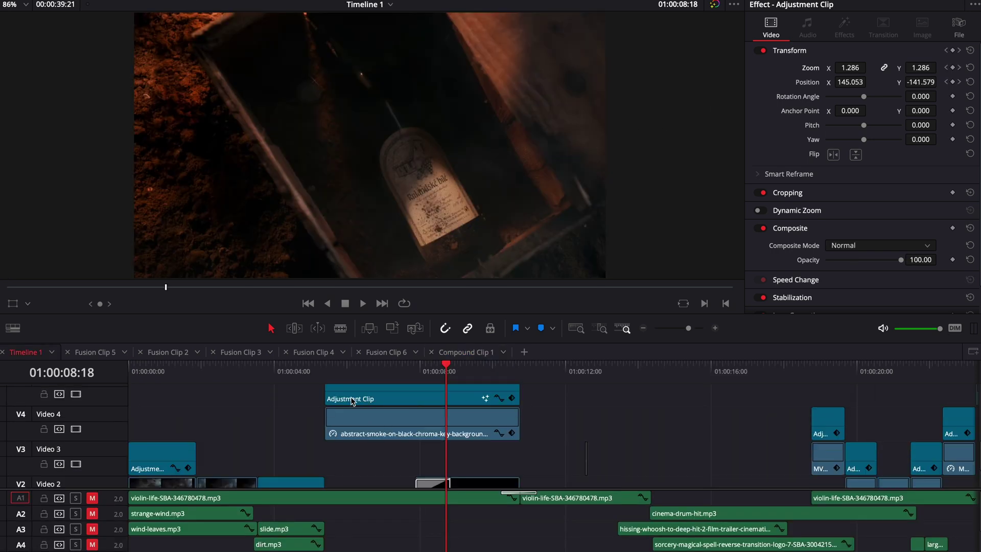
Show the Adjustment Clip's Transform keyframe lane and undo an accidental drag of its end keyframe.
click(512, 398)
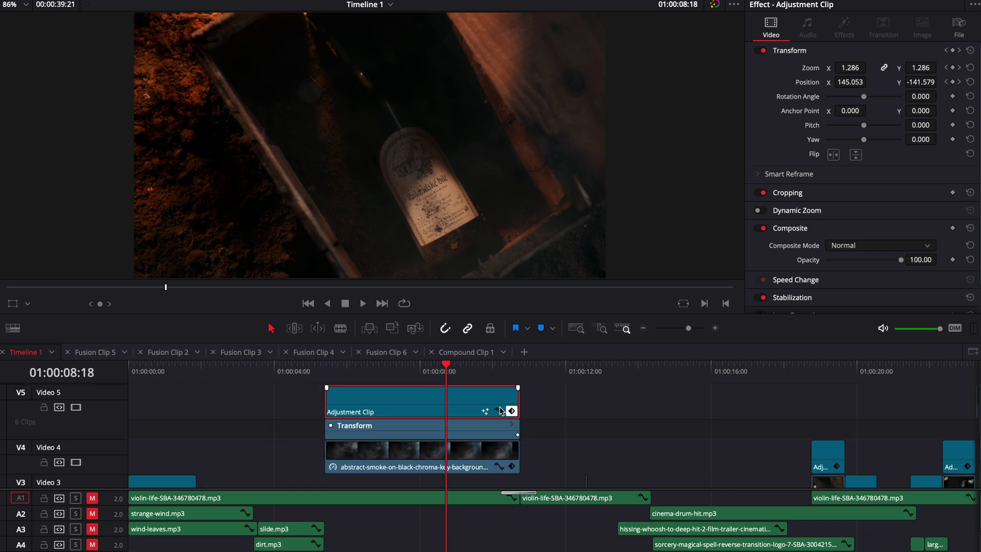
scroll(366, 438, up, 3)
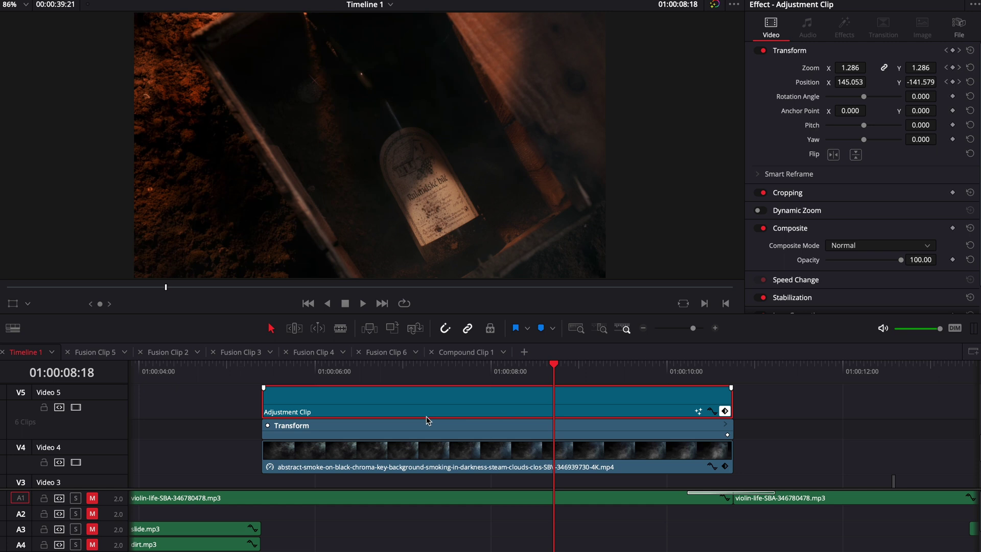
scroll(429, 421, down, 1)
click(690, 411)
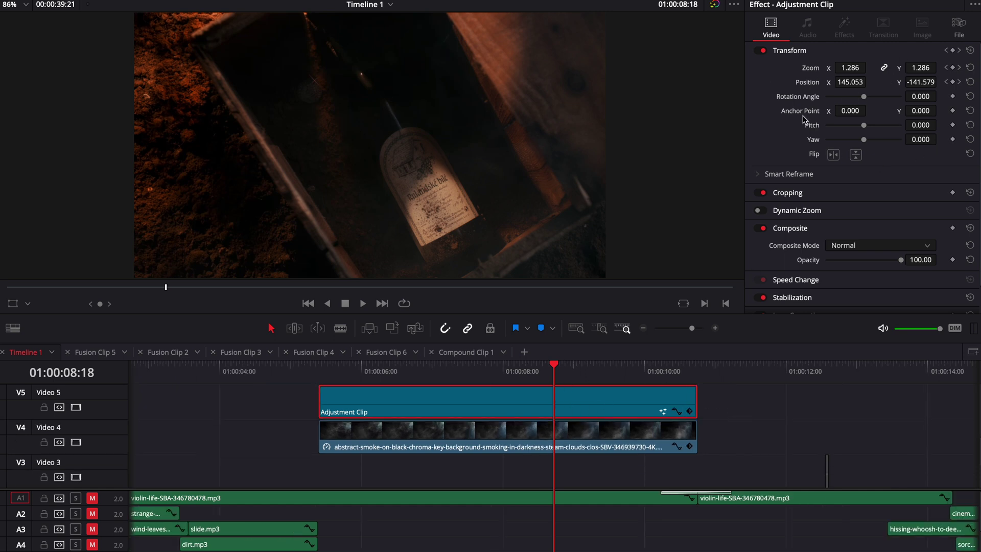
click(689, 411)
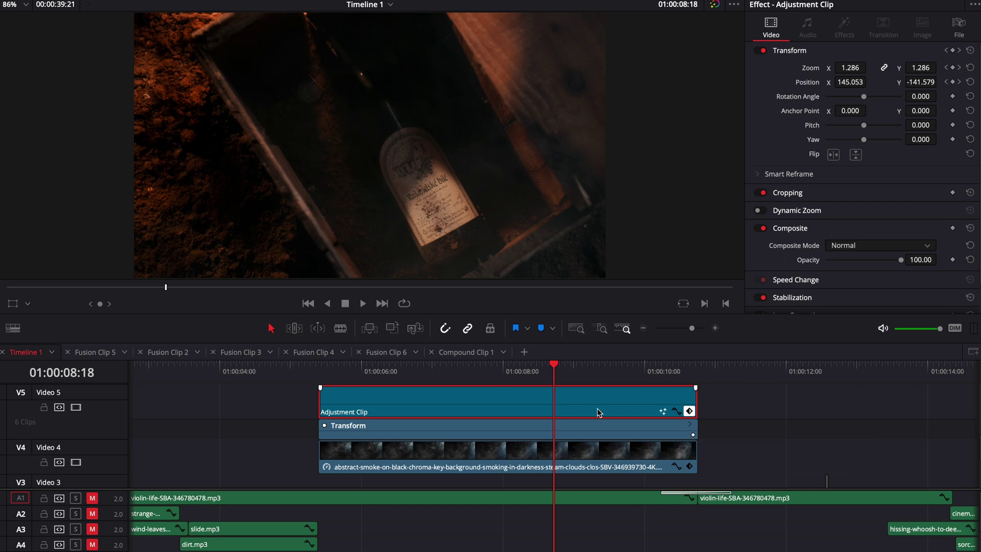
drag(693, 435, 648, 435)
key(ctrl+z)
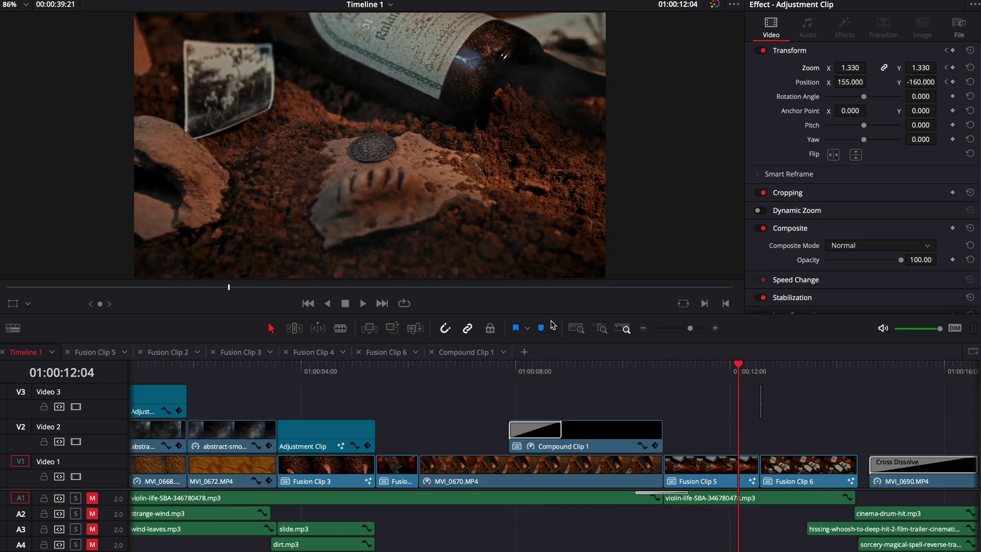
Replay the coin shot from 01:00:10:19 several times, then select Fusion Clip 5 on V1.
click(663, 369)
key(space)
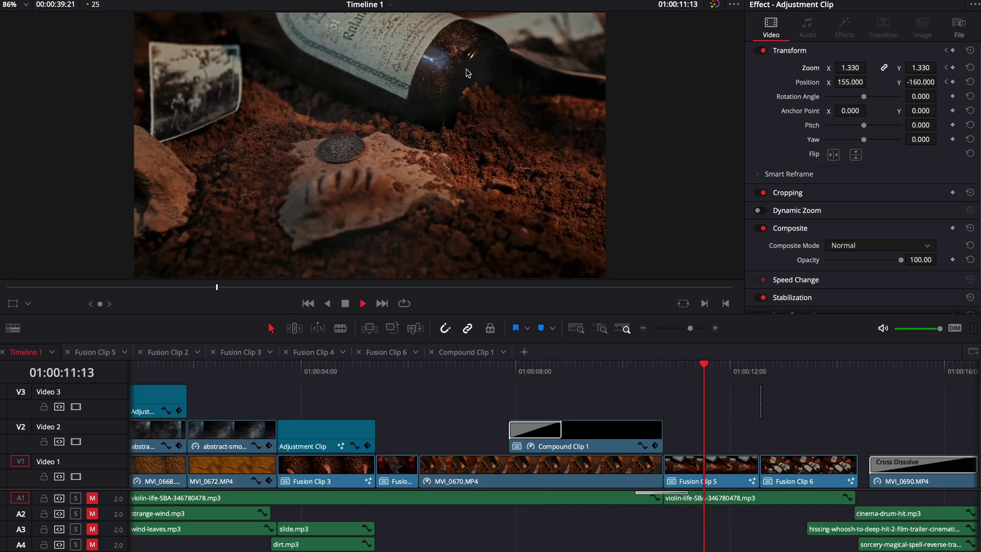
key(space)
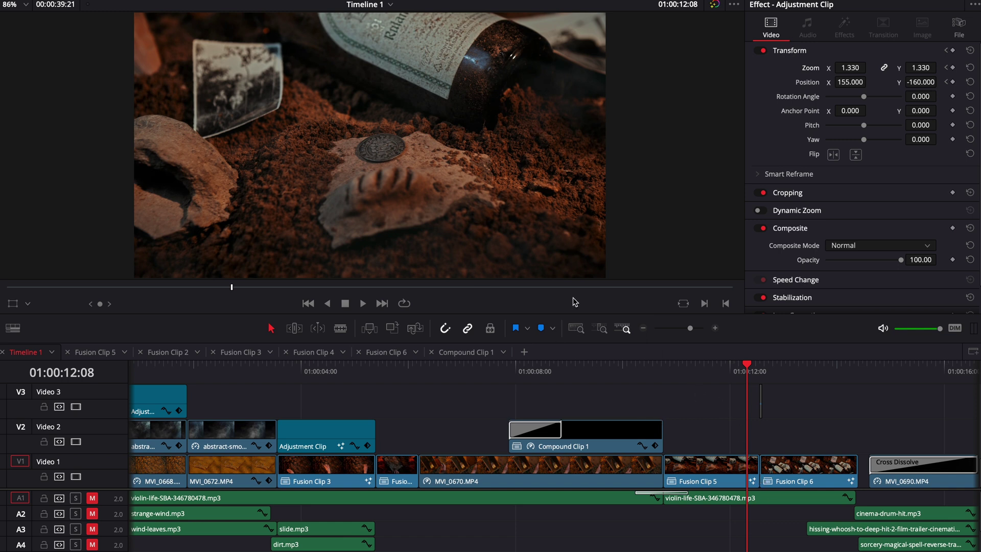
click(663, 368)
key(space)
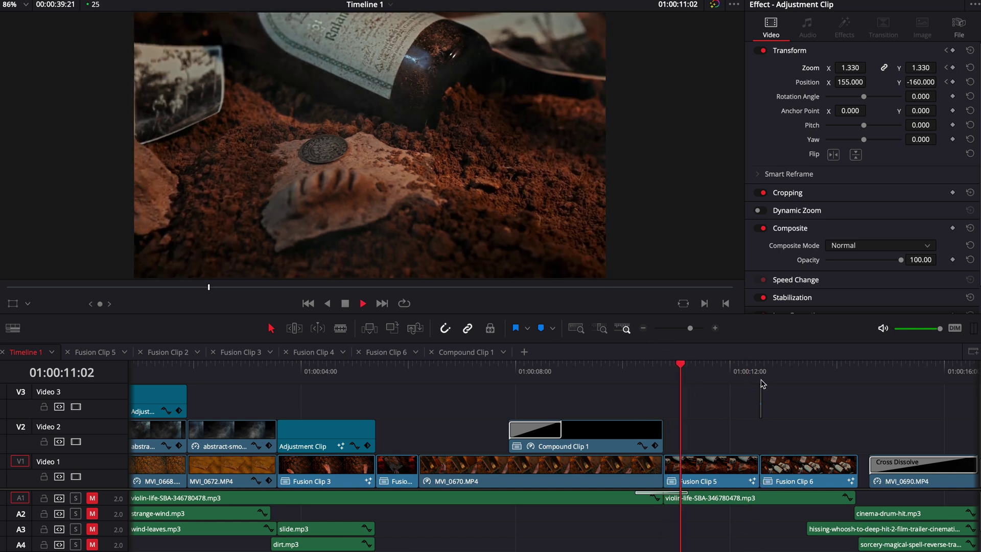
click(770, 379)
key(space)
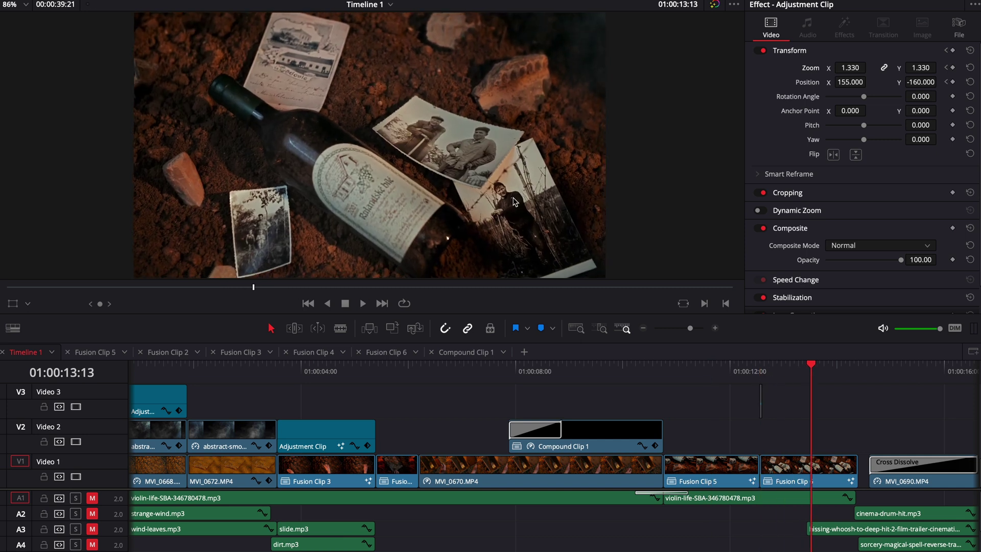
click(674, 369)
key(space)
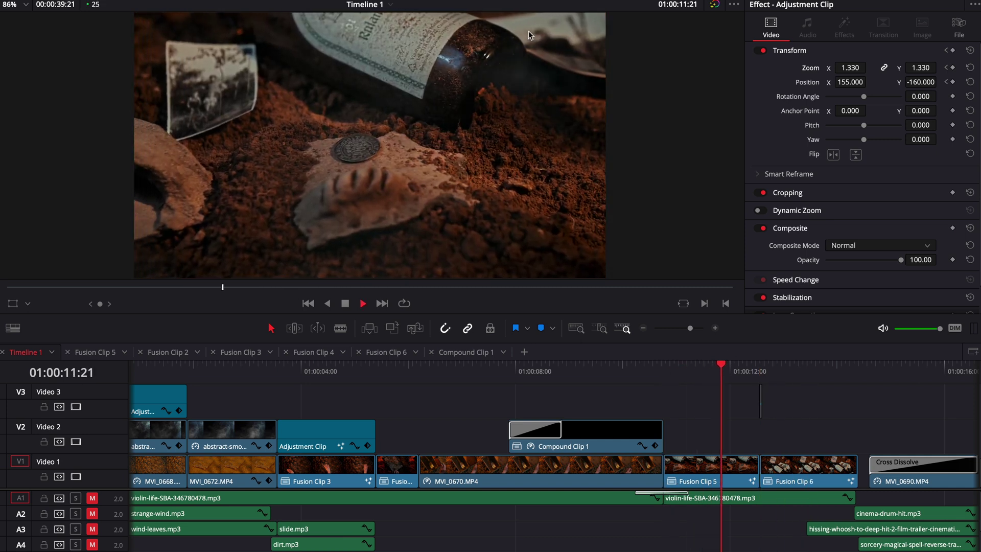
key(space)
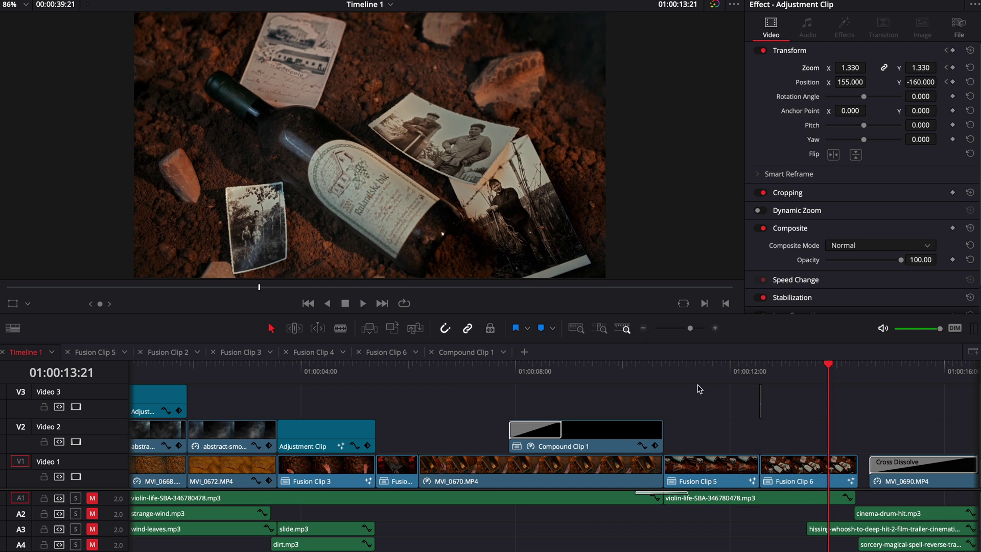
click(669, 373)
click(704, 475)
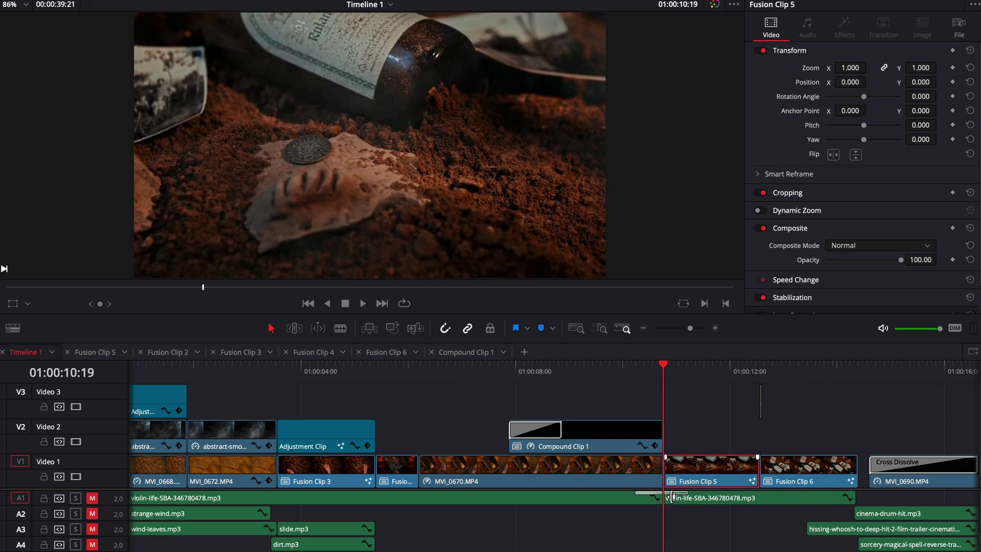
Open Fusion Clip 5 in Fusion and add a Tracker node after MediaIn1.
click(553, 543)
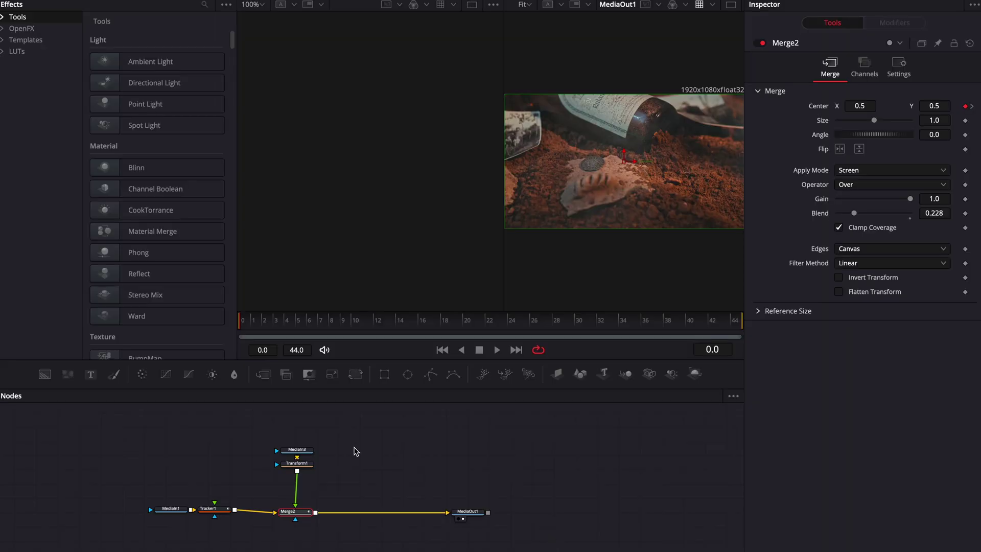
drag(280, 513, 205, 513)
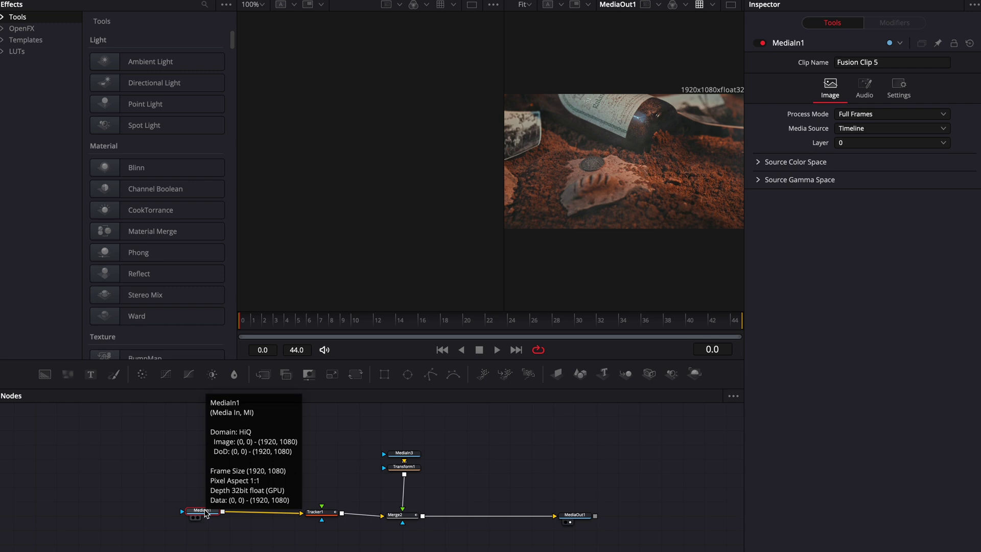
key(shift+space)
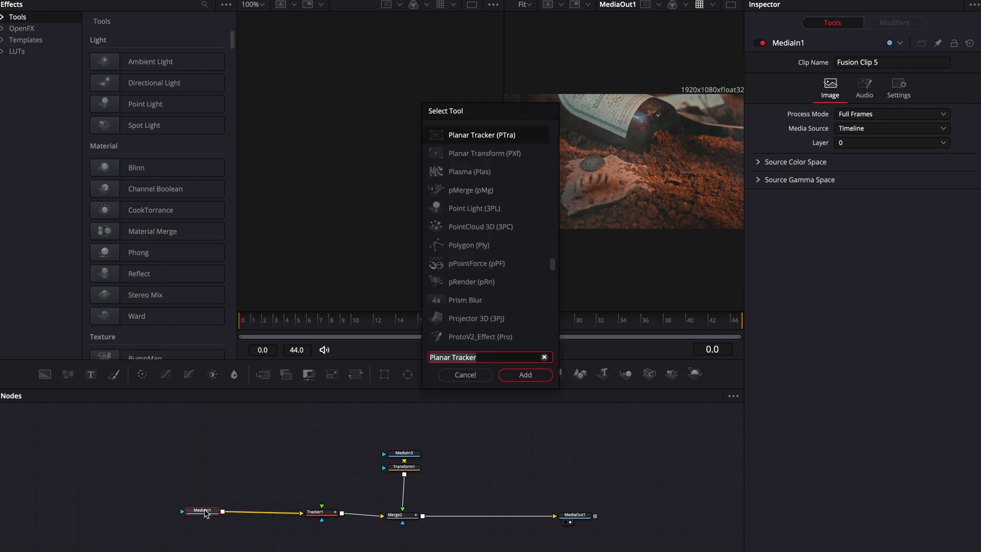
text(track)
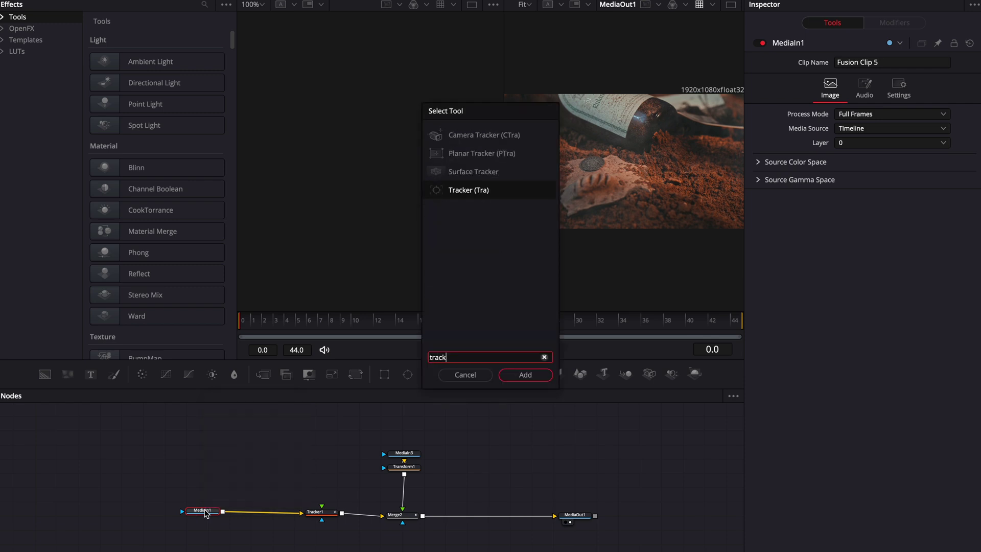
click(526, 375)
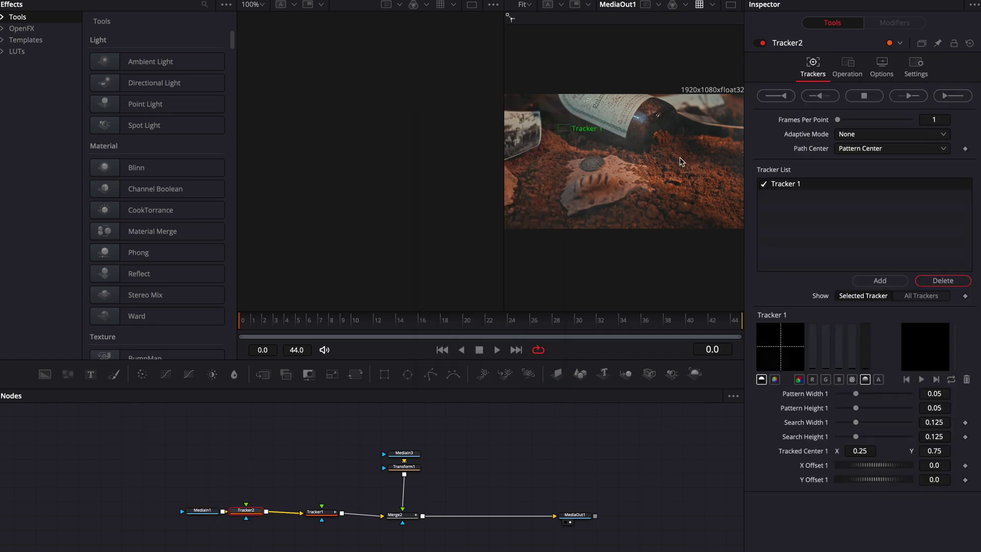
Place Tracker2's pattern box on the coin's edge and resize its search area.
drag(561, 128, 600, 167)
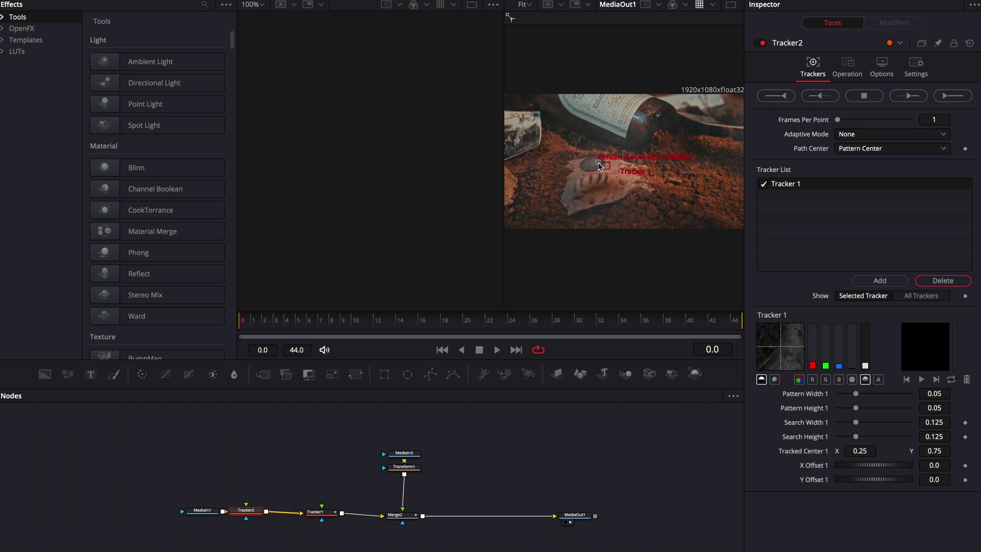
scroll(610, 168, up, 5)
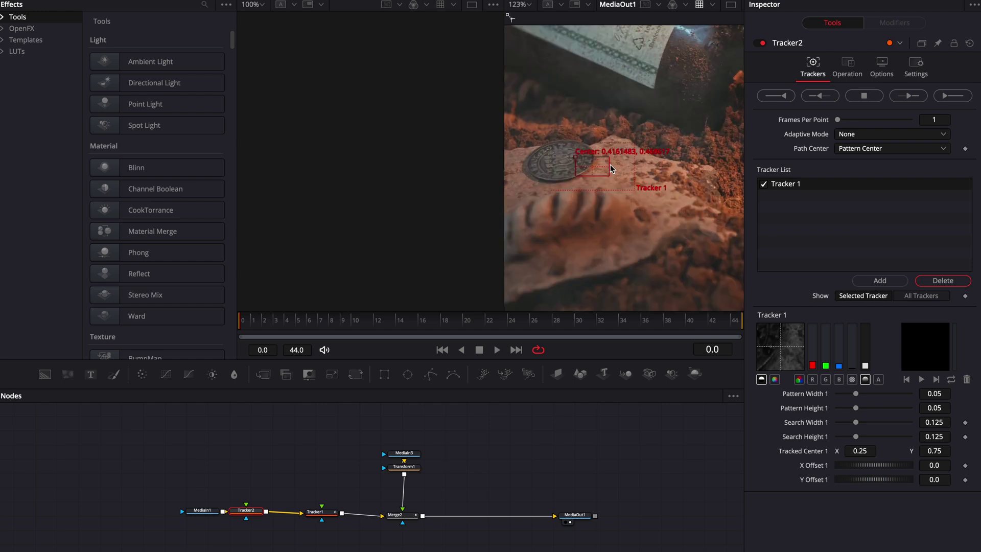
mouse_move(527, 138)
mouse_down()
mouse_move(519, 121)
mouse_move(528, 128)
mouse_up()
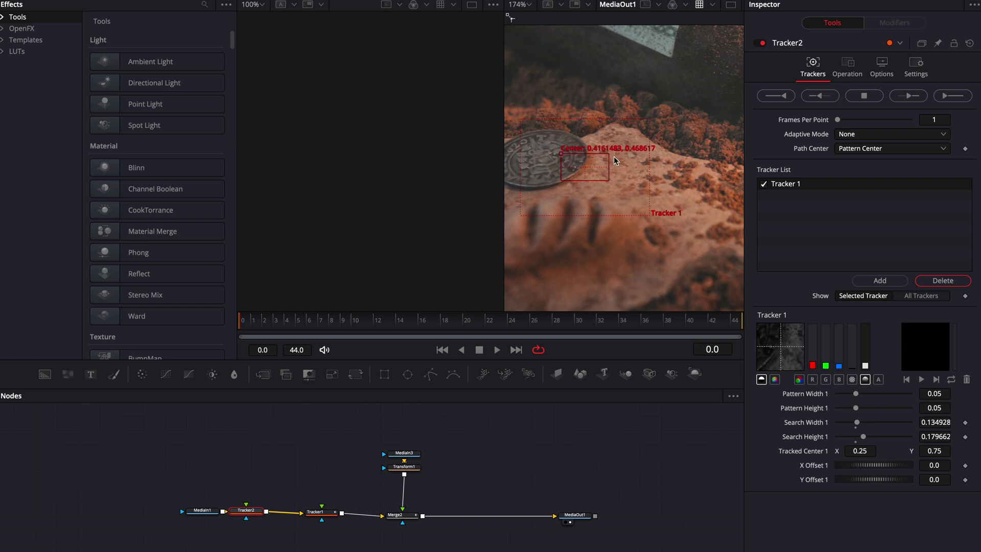
mouse_move(522, 118)
mouse_down()
mouse_move(512, 108)
mouse_move(537, 129)
mouse_move(531, 122)
mouse_up()
drag(562, 156, 559, 156)
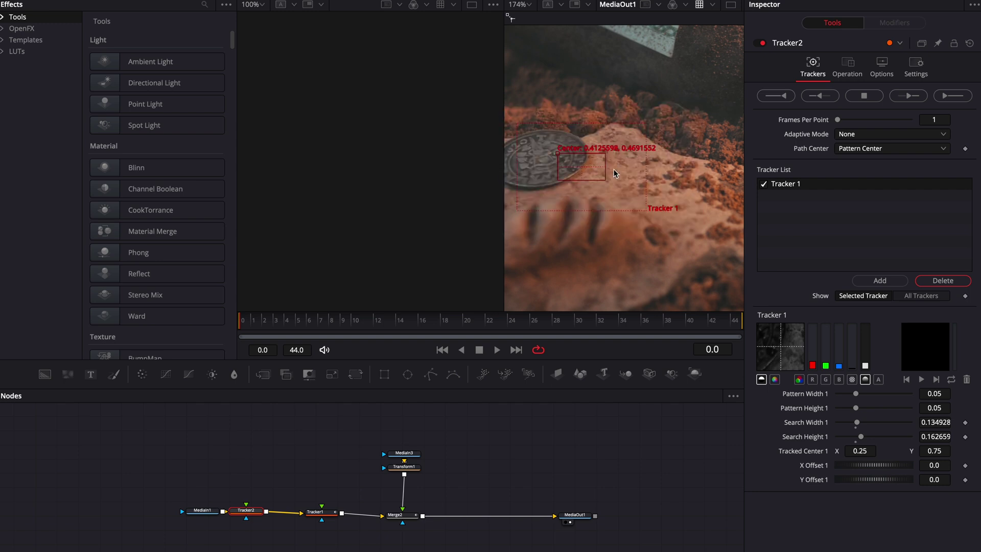
Set Tracker2 to Best match mode with 0.065 match tolerance, nudging the pattern onto the coin.
click(845, 136)
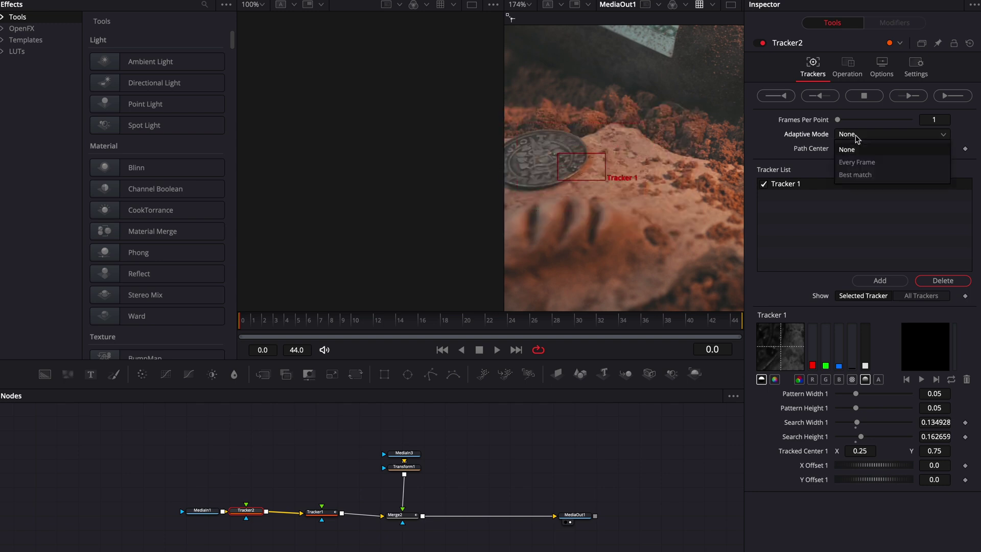
click(863, 176)
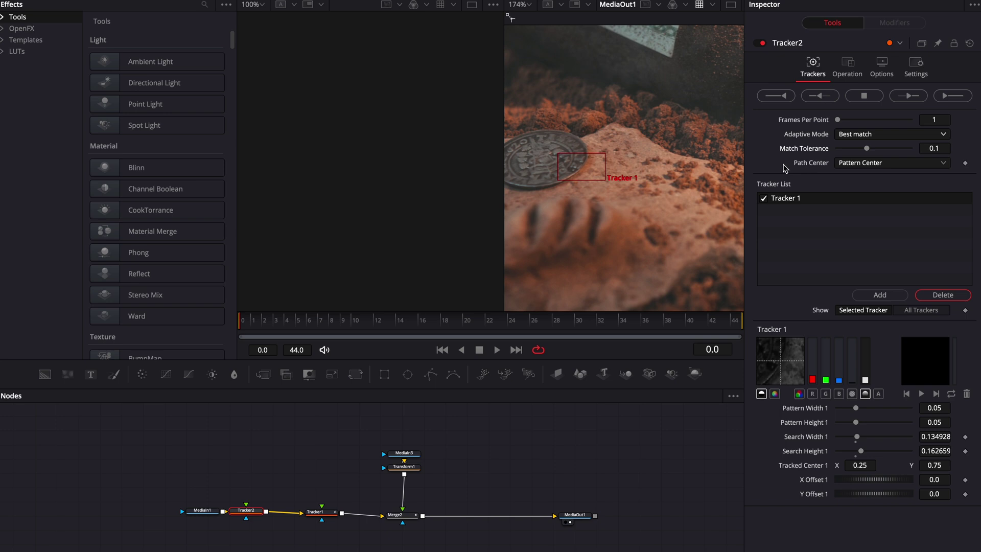
drag(867, 150, 856, 152)
drag(559, 153, 558, 159)
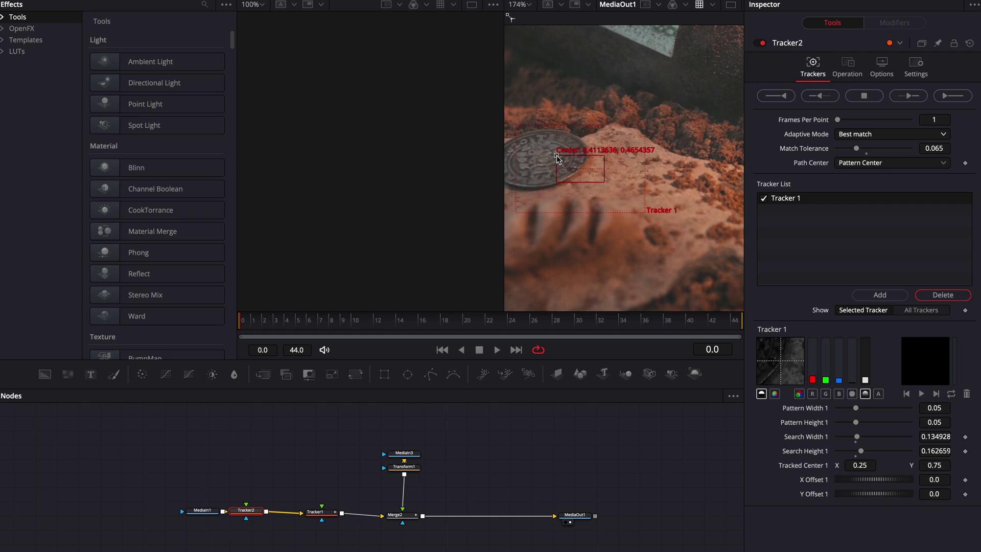
Pull the MediaIn3, Transform1 and Merge2 smoke nodes out of the main flow.
key(ctrl+f)
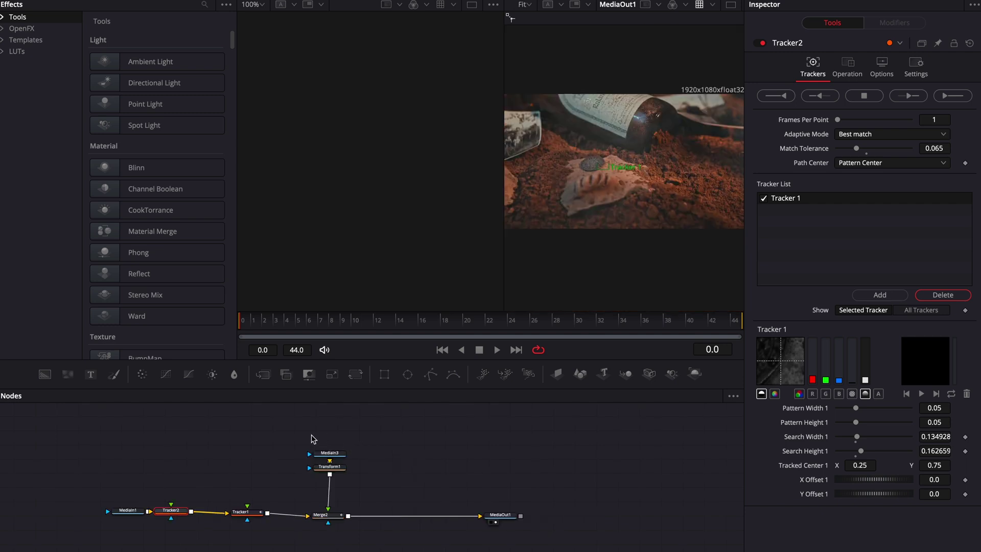
drag(332, 454, 337, 528)
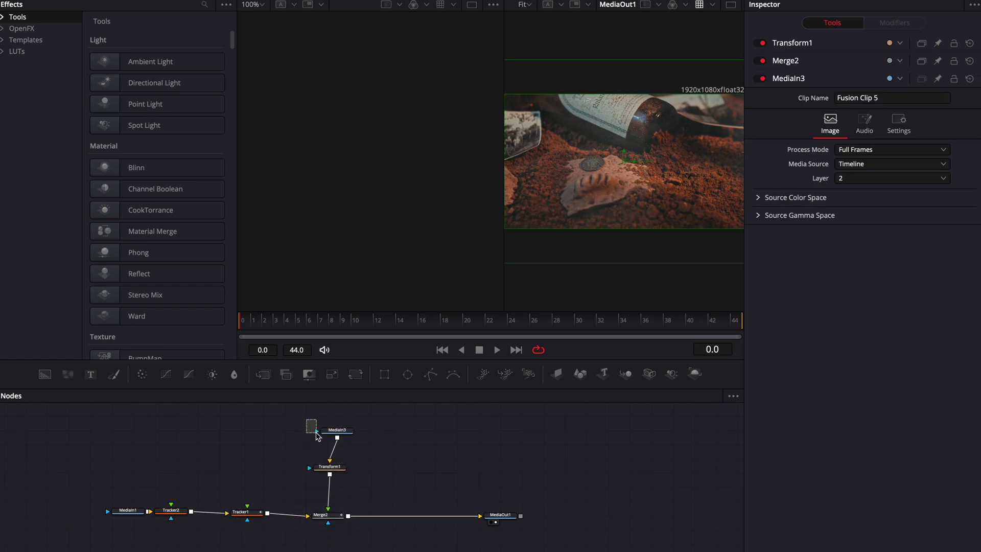
drag(289, 421, 381, 543)
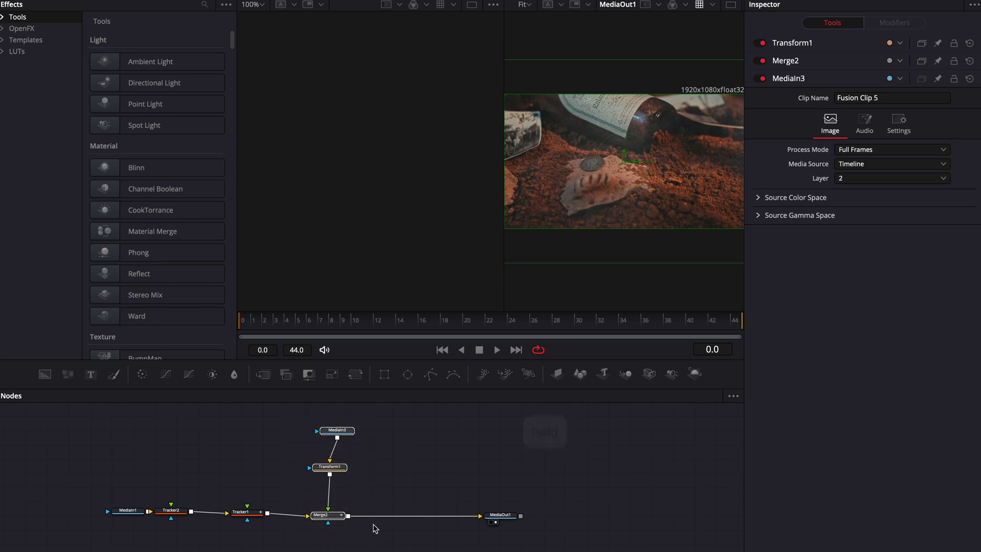
drag(329, 520, 349, 477)
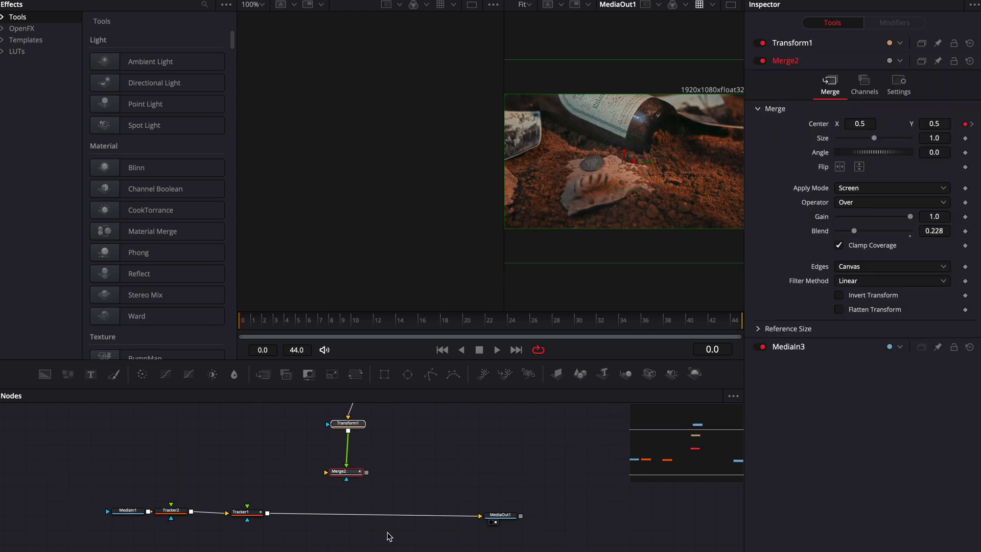
Track the coin forward with Tracker2 across frames 0–44.
click(175, 512)
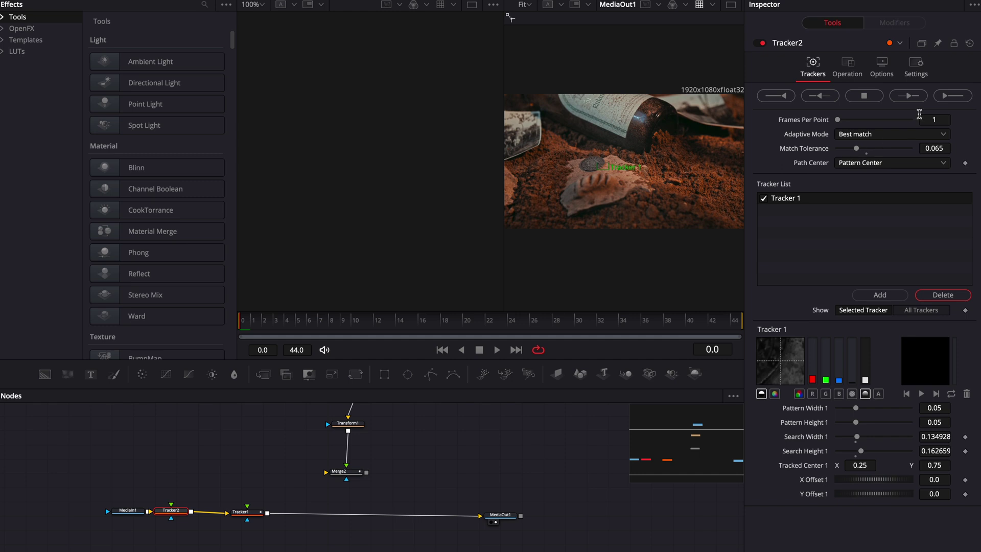
click(949, 100)
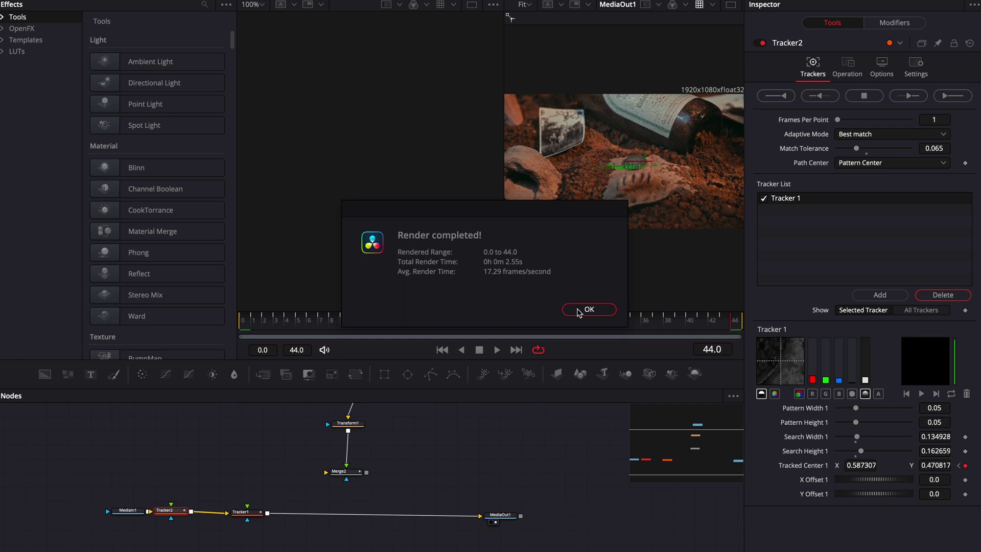
click(580, 312)
Scrub and play the tracked frames to review the coin track.
drag(246, 325, 418, 327)
scroll(601, 184, up, 4)
key(space)
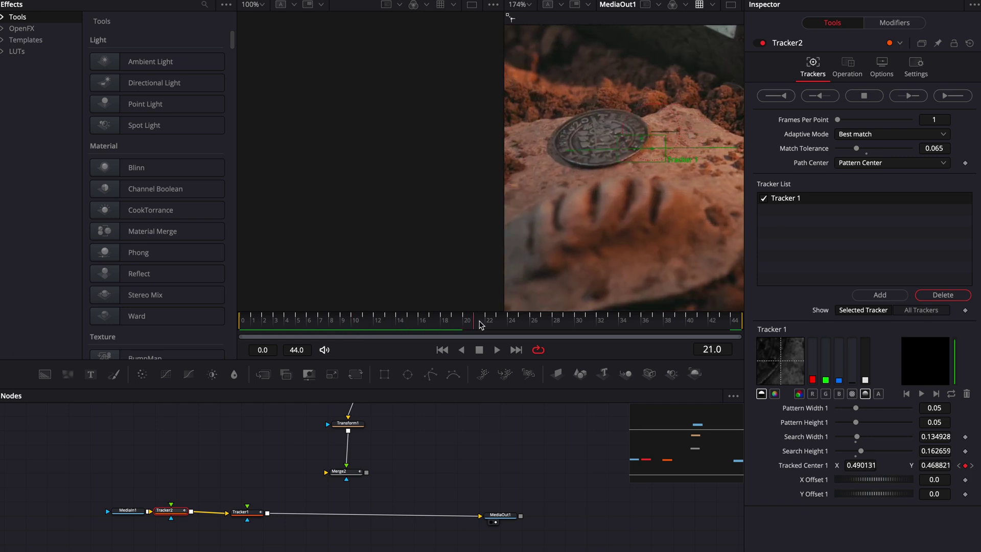
Move the smoke nodes down and insert Merge2 between Tracker1 and MediaOut1.
drag(433, 389, 381, 502)
drag(441, 414, 374, 532)
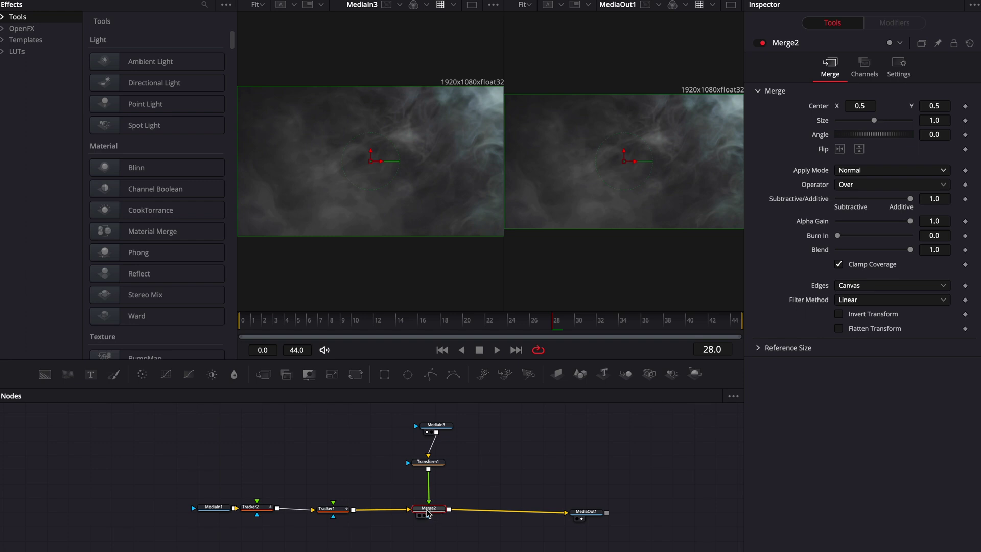
drag(428, 513, 434, 514)
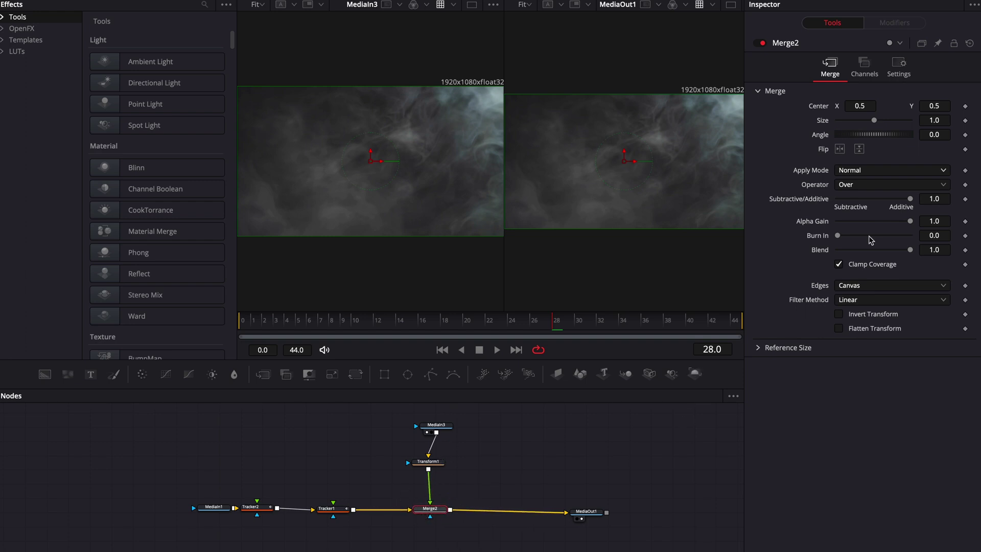
Set Merge2 to Screen mode with blend 0.26 and center X 0.465.
click(838, 170)
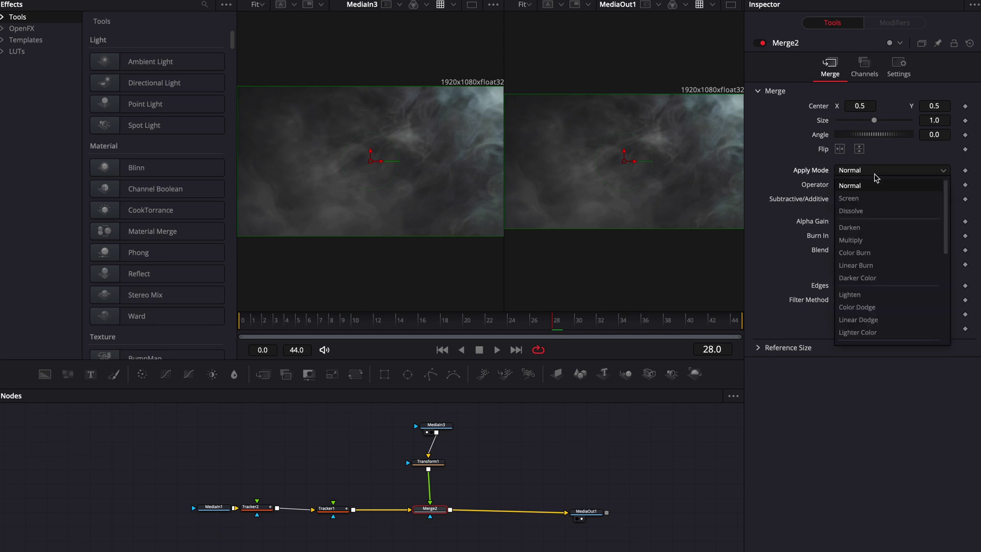
click(867, 200)
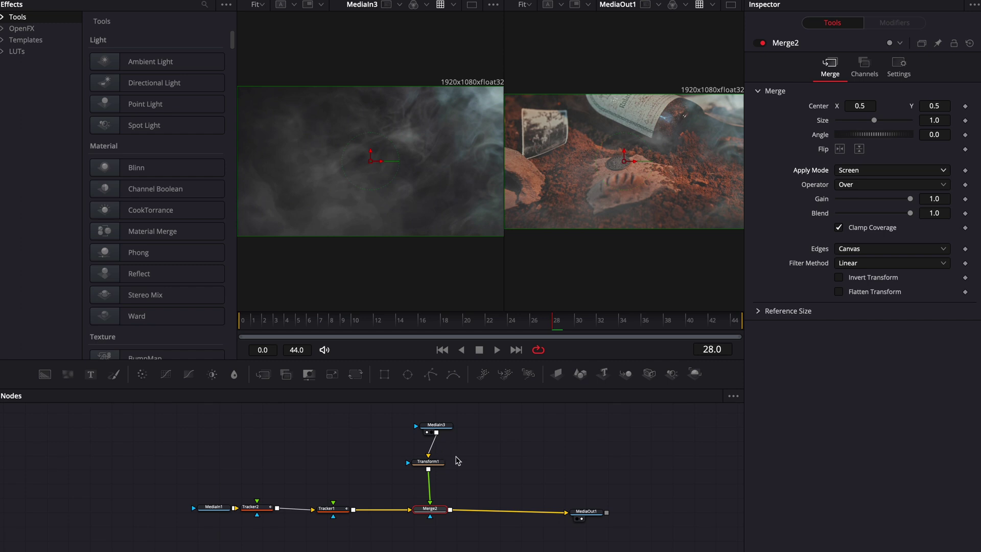
drag(900, 217, 856, 223)
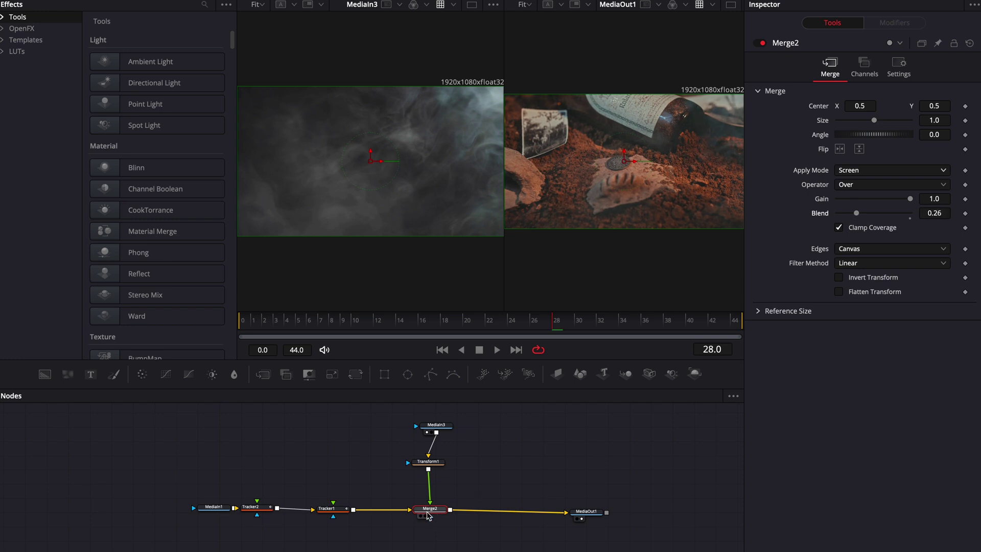
drag(426, 514, 422, 513)
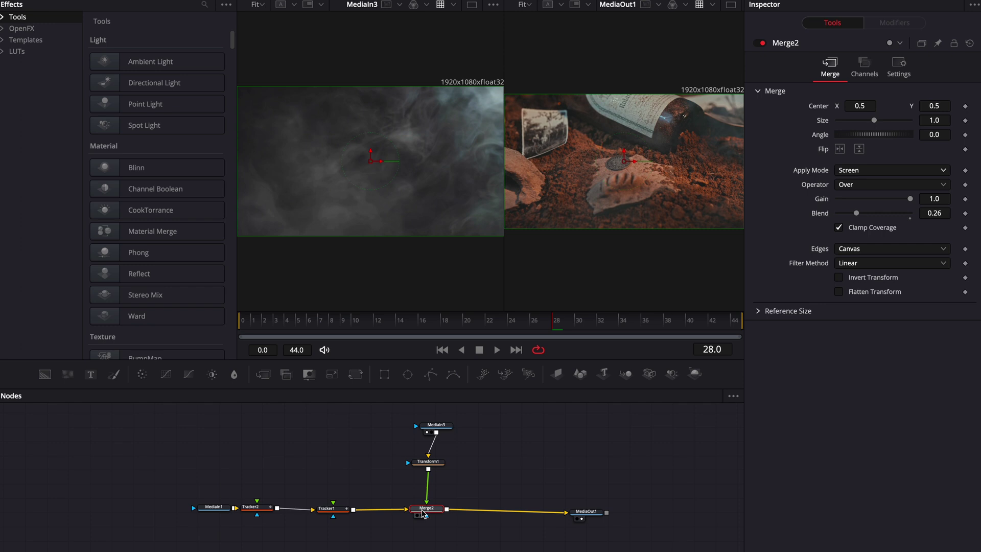
mouse_move(864, 105)
mouse_down()
mouse_move(875, 105)
mouse_move(859, 106)
mouse_up()
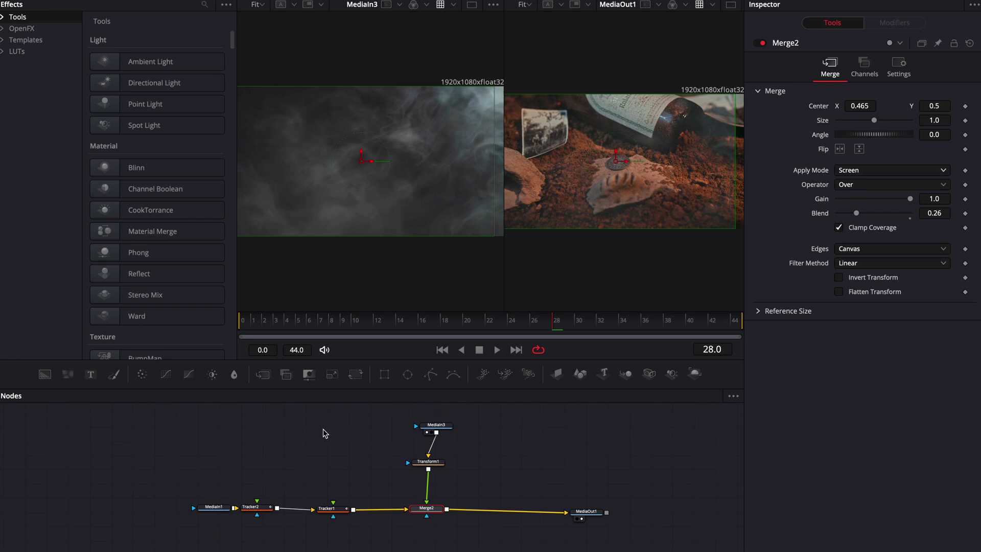
mouse_move(426, 511)
mouse_down()
mouse_move(445, 512)
mouse_move(430, 512)
mouse_up()
Connect Merge2's Center to Tracker2's Unsteady Position and scrub to confirm the smoke follows.
right_click(820, 111)
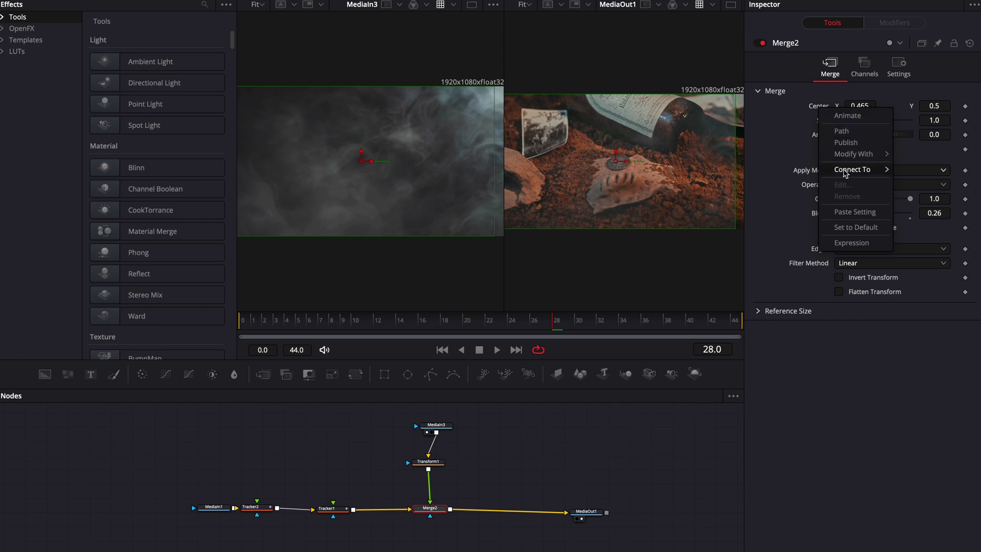
mouse_move(846, 172)
mouse_move(800, 176)
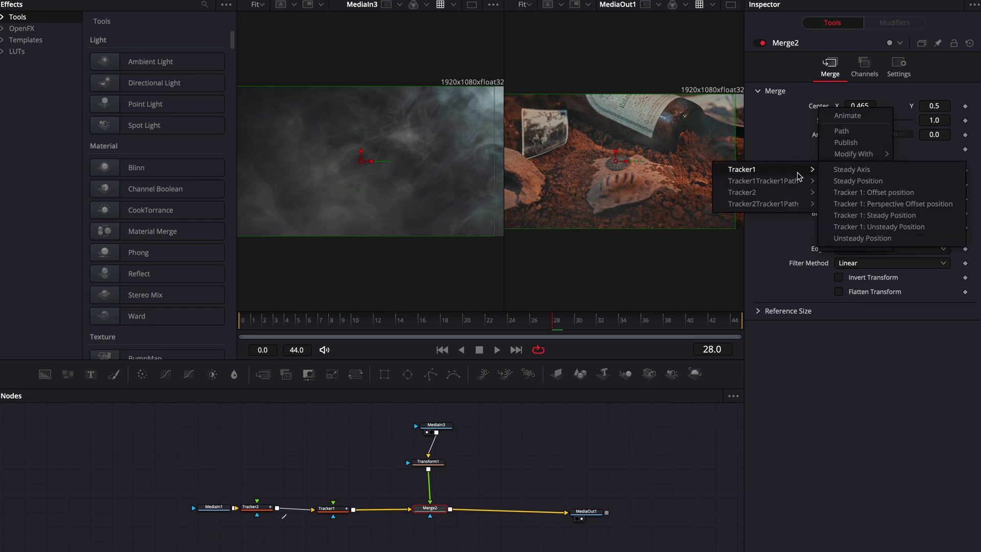
mouse_move(788, 199)
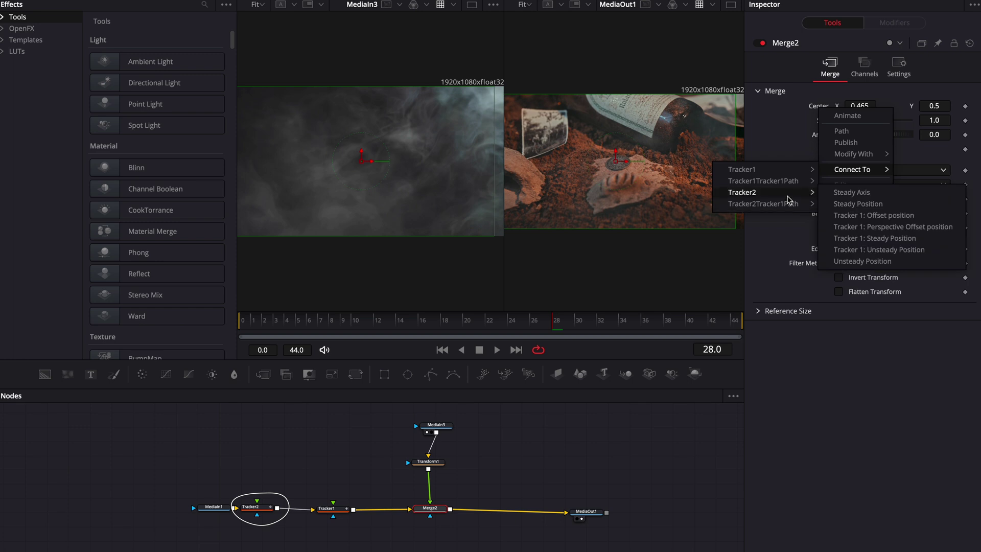
click(863, 262)
drag(558, 327, 459, 332)
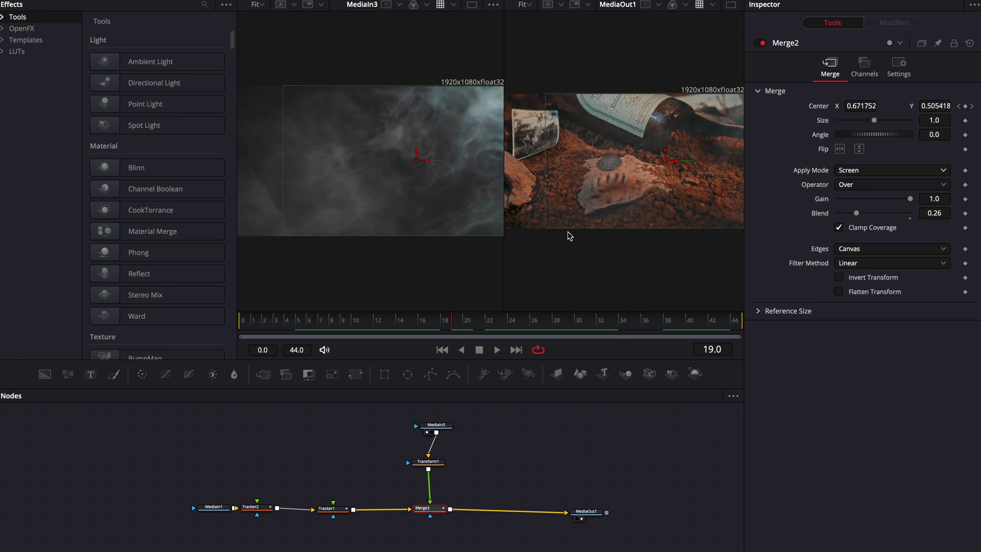
scroll(570, 236, down, 2)
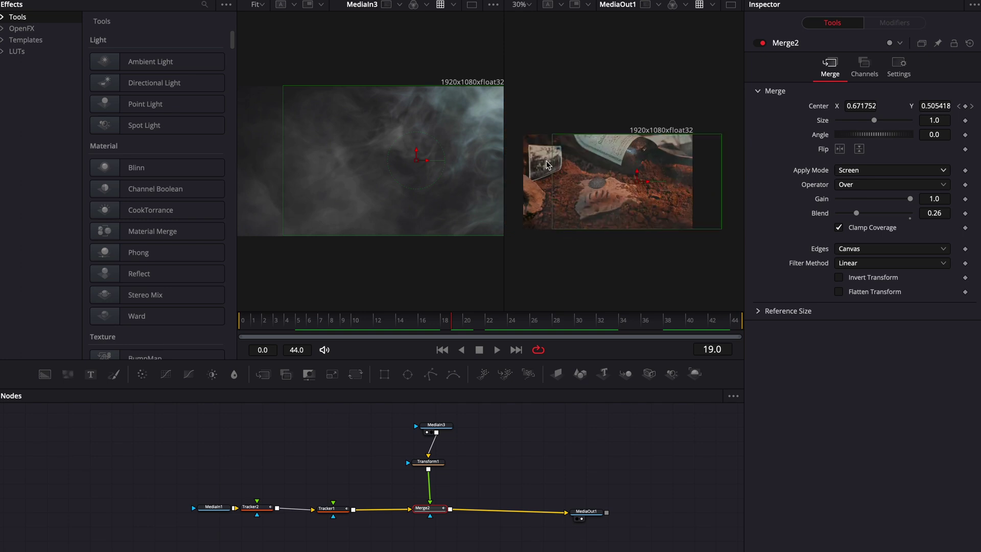
Swap Transform1 for a new Transform2 between MediaIn3 and Merge2 at size 1.44, then preview.
drag(432, 466, 519, 456)
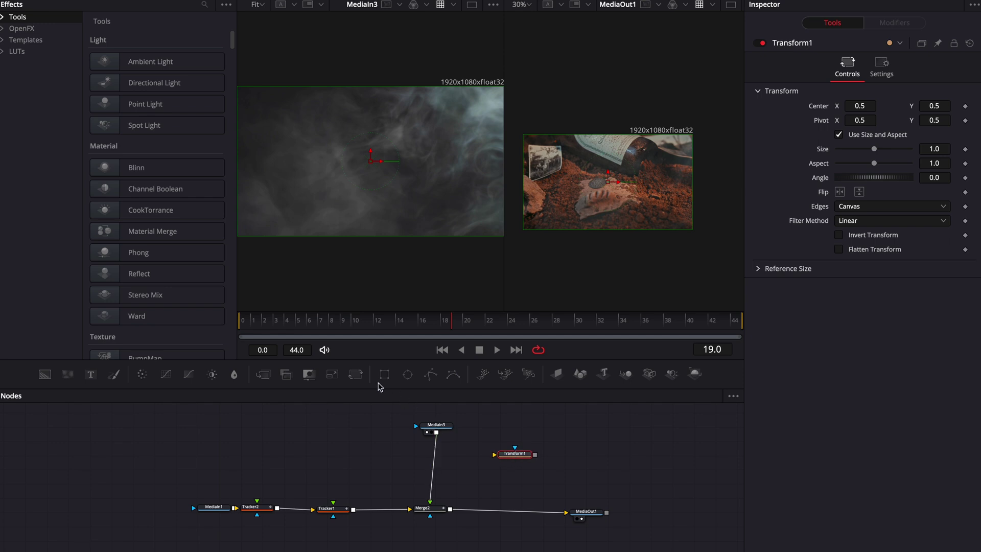
drag(355, 375, 435, 470)
drag(383, 465, 435, 469)
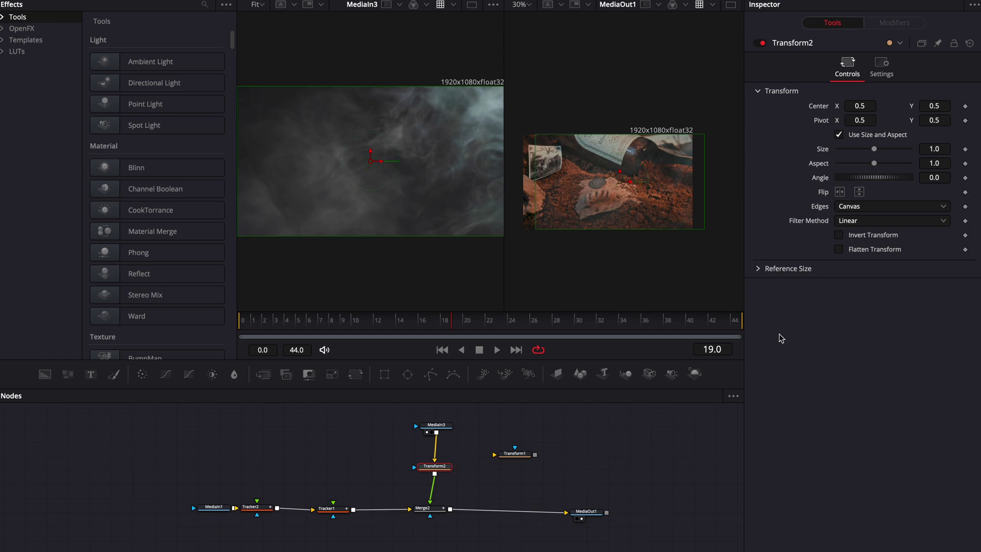
drag(876, 152, 879, 152)
drag(454, 314, 747, 339)
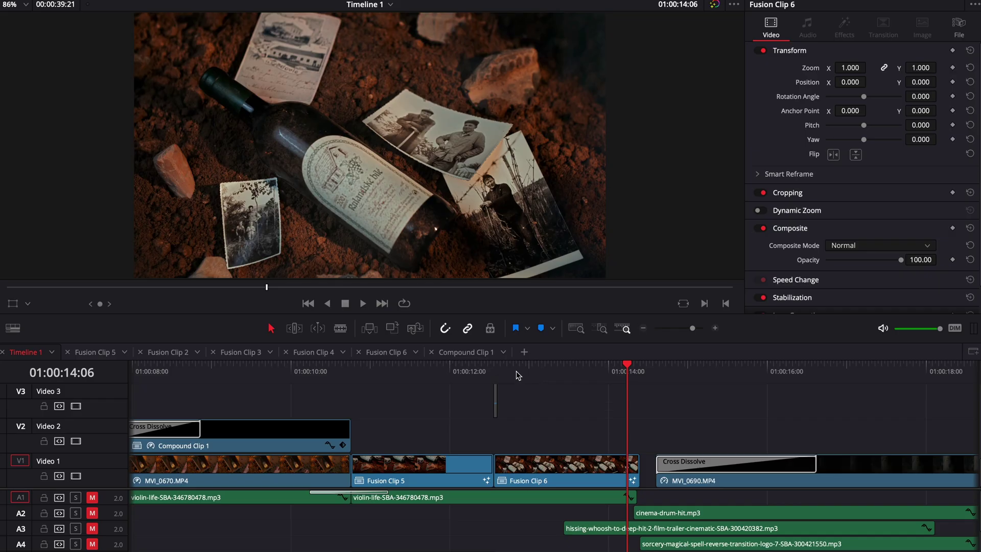
Inspect Tracker1 in Fusion Clip 6's composite, then play the edit back on the Edit page.
drag(516, 372, 498, 372)
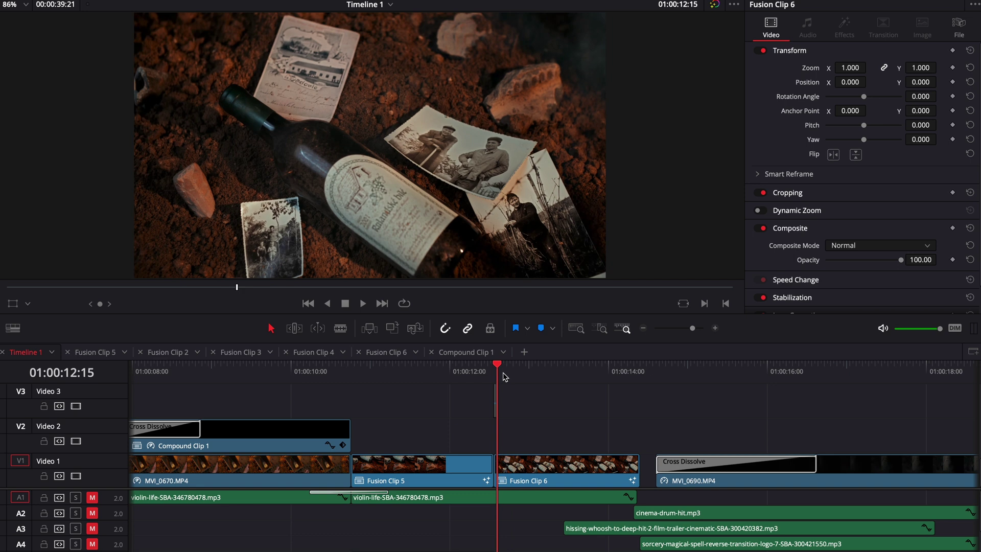
key(space)
key(space)
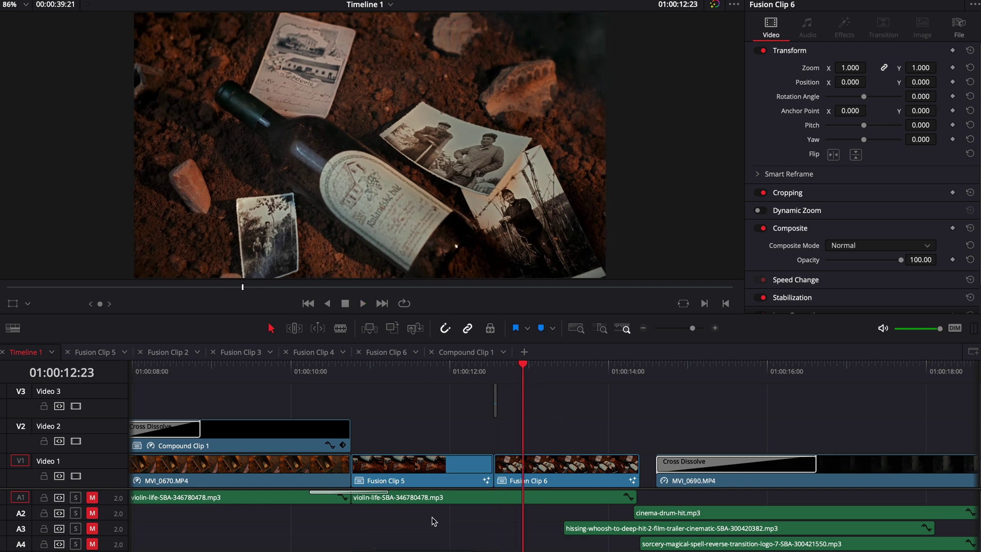
key(shift+5)
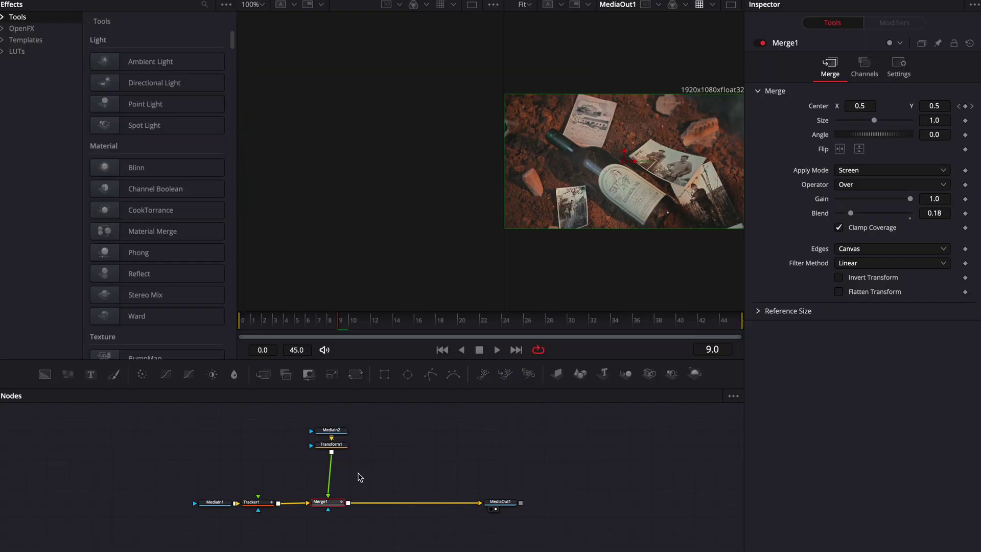
click(254, 503)
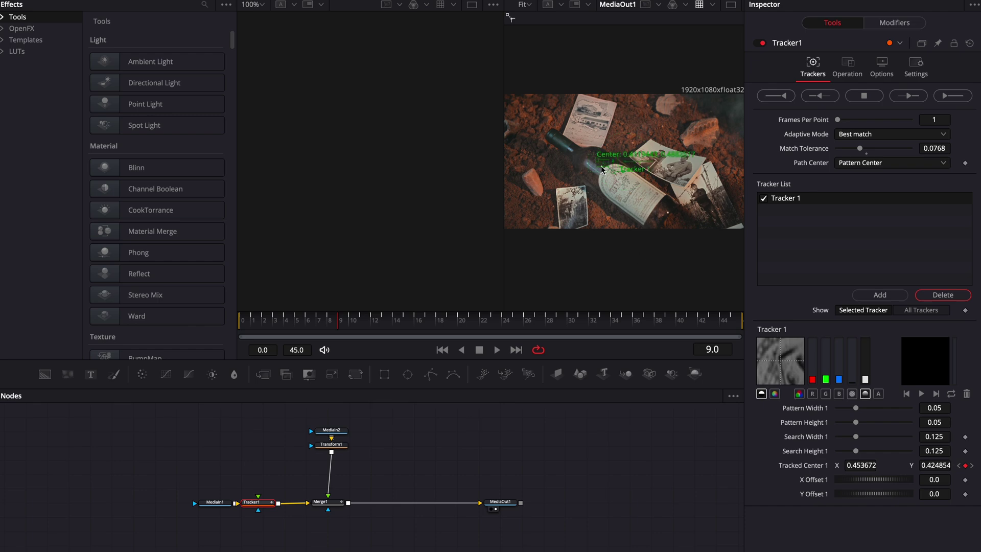
key(shift+4)
click(380, 369)
key(space)
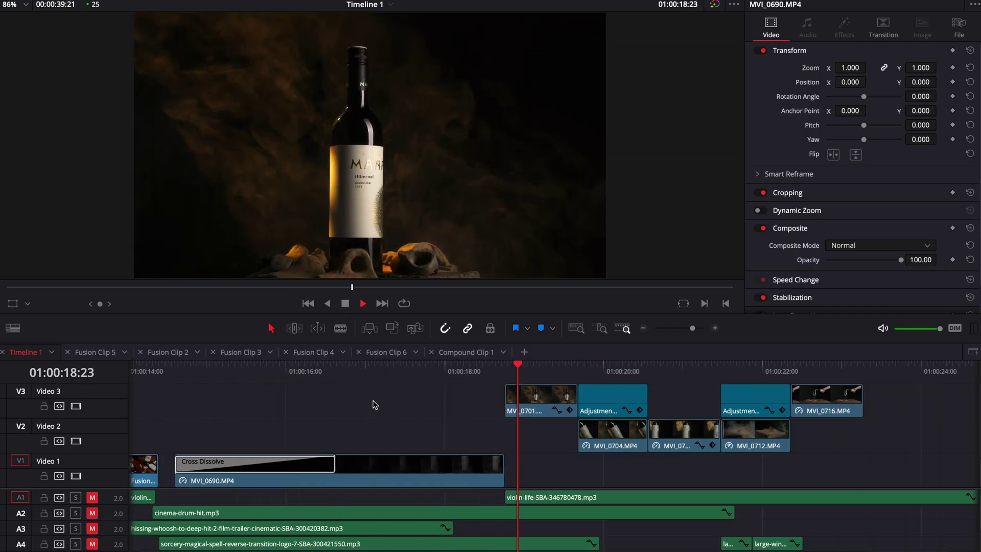
Play and scrub the V4 adjustment clip's zooms over the bottle shots, then bring the pour shot into Color.
key(space)
scroll(403, 383, up, 4)
click(523, 411)
key(Up)
key(space)
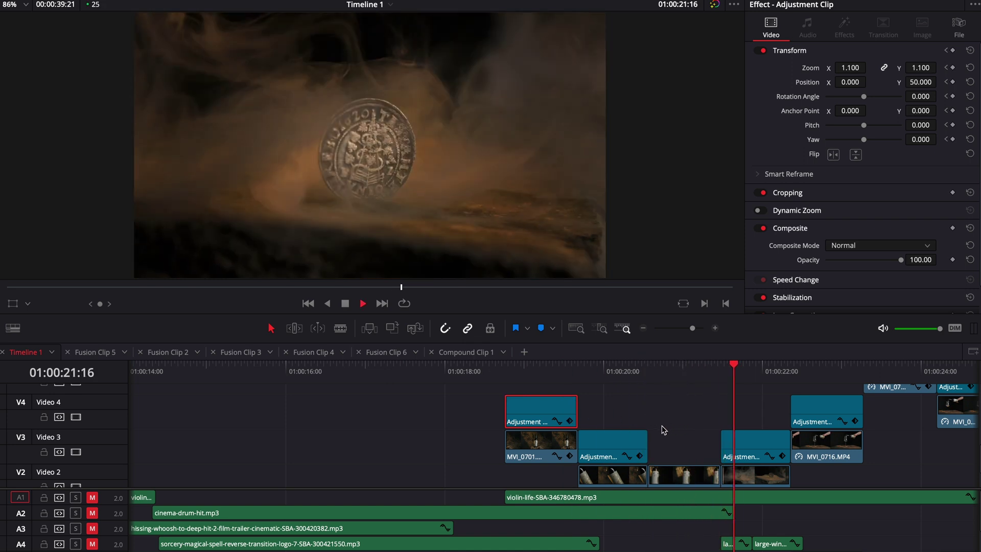
key(space)
key(Up)
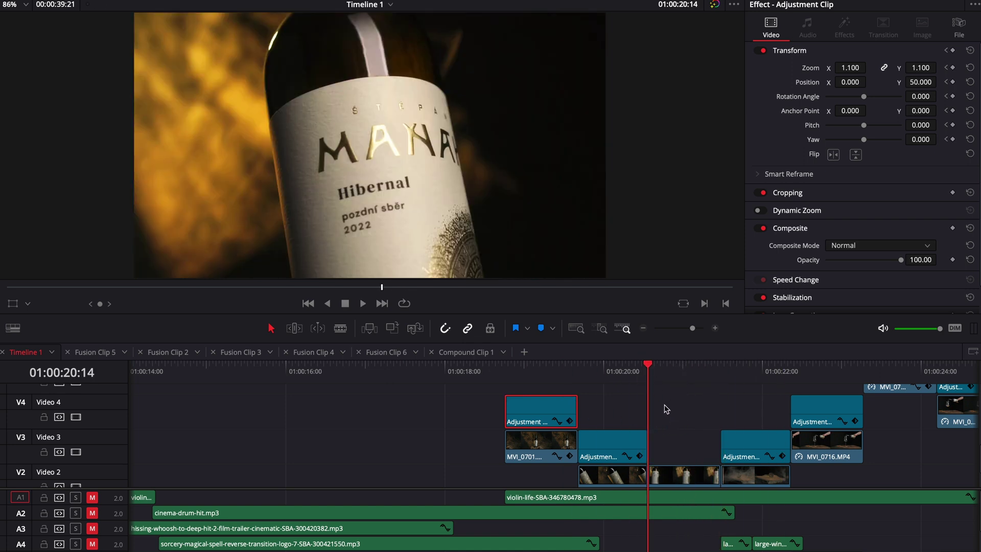
click(520, 367)
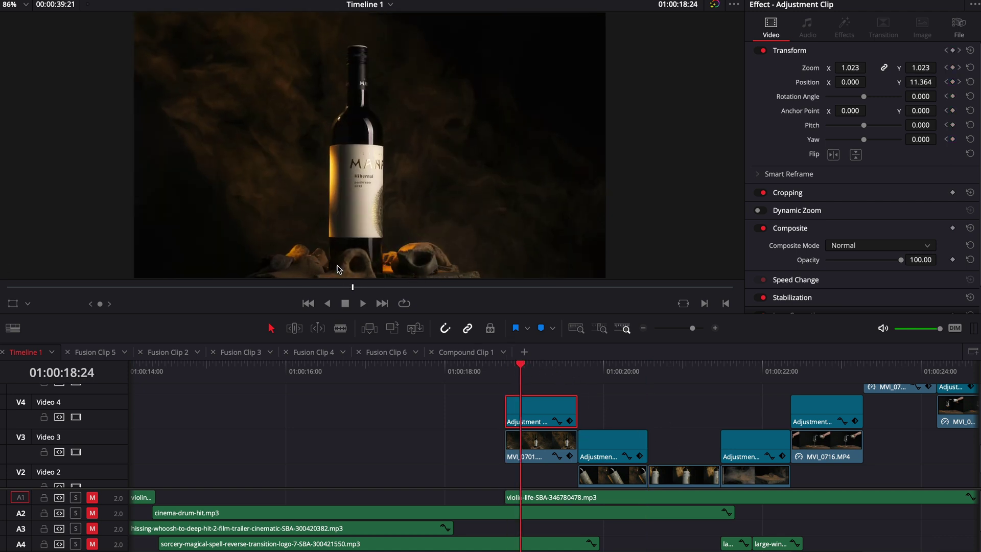
drag(531, 368, 677, 392)
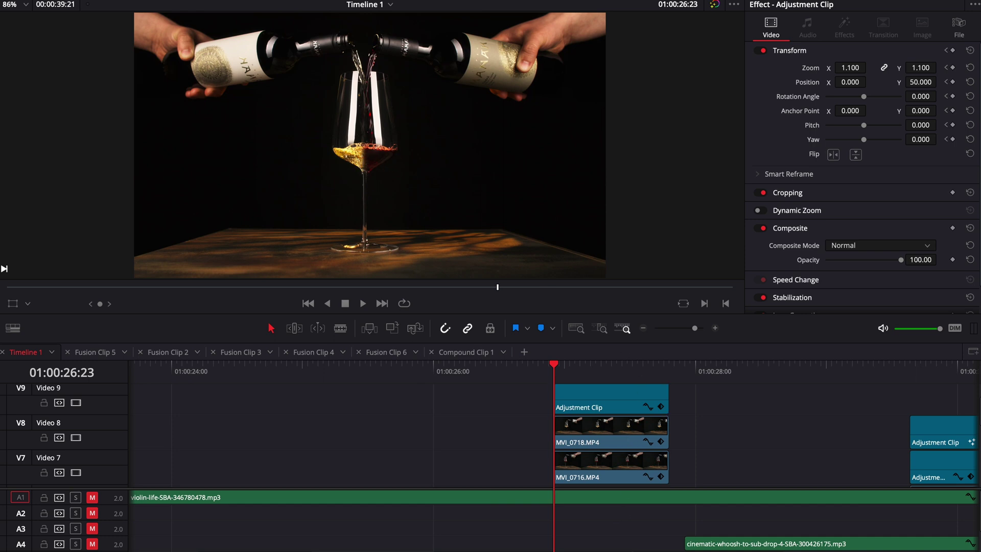
key(shift+6)
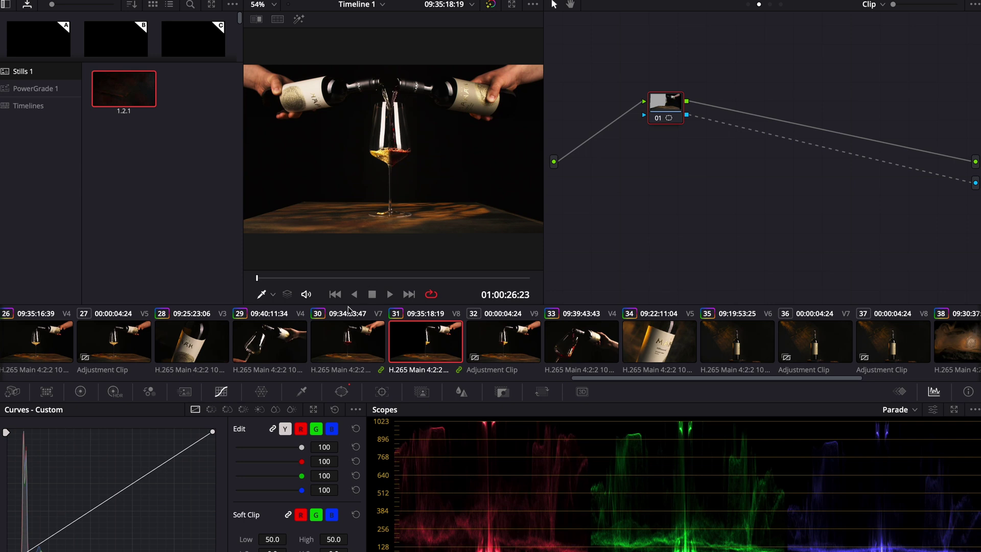
Open the Window palette and disconnect then reconnect the pour node's alpha output.
click(340, 392)
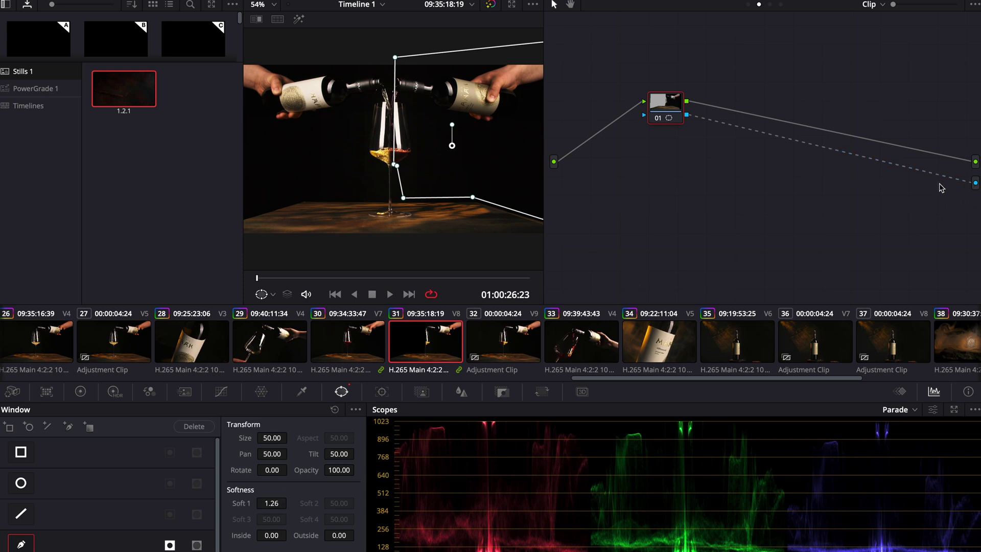
drag(938, 181, 924, 176)
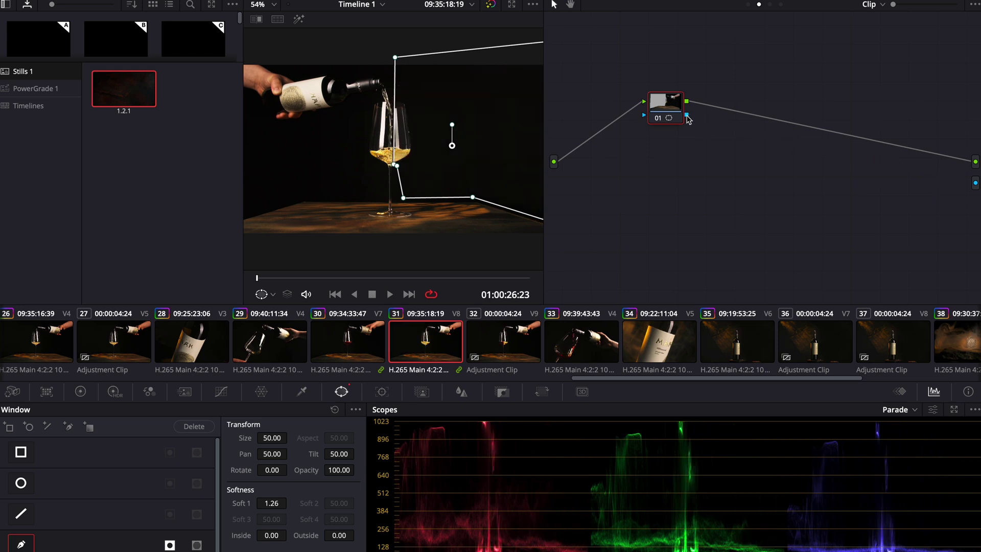
drag(696, 118, 976, 189)
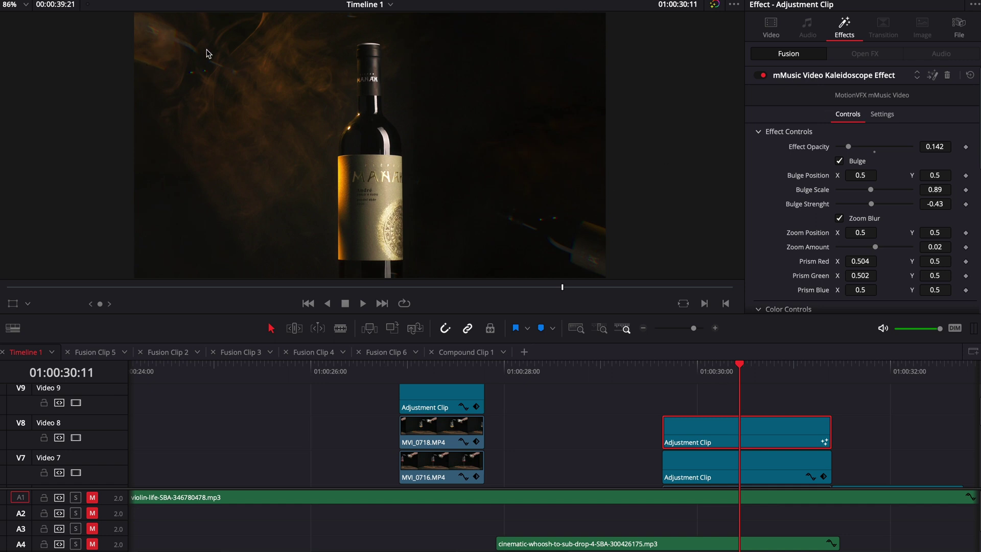
Trial a higher Mirror Colorization Strength, revert it to 0.0, and move to the barrel shot.
drag(705, 383, 752, 384)
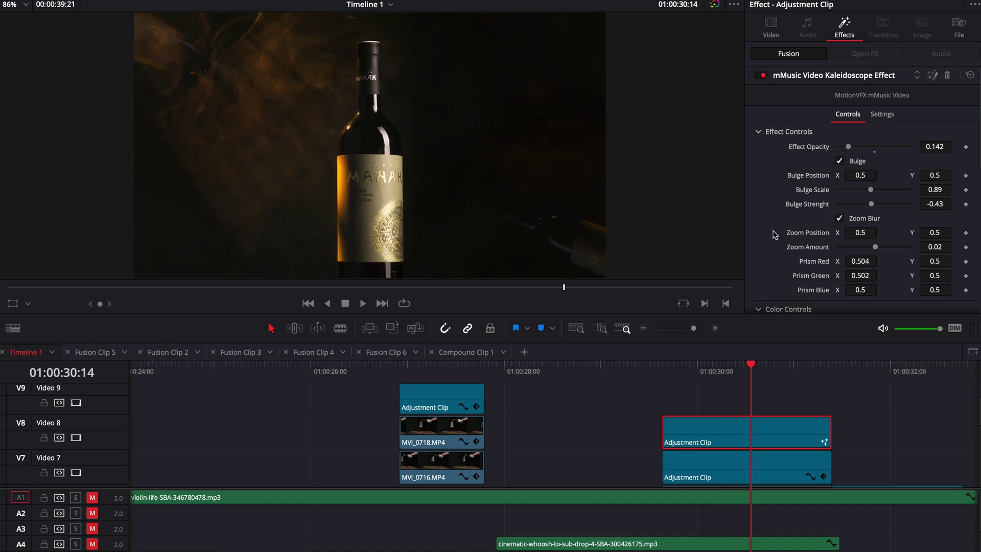
scroll(791, 236, down, 5)
scroll(791, 236, down, 4)
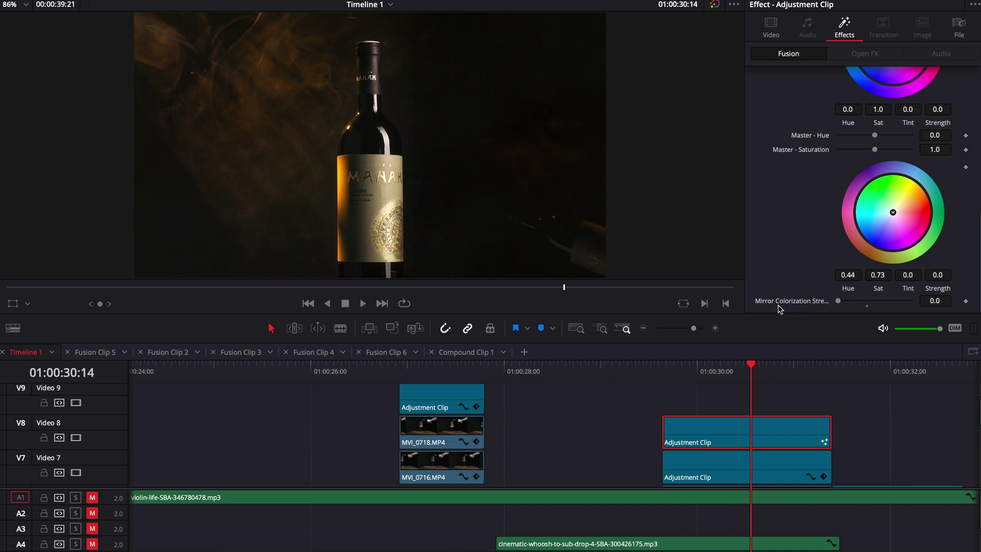
drag(842, 303, 868, 307)
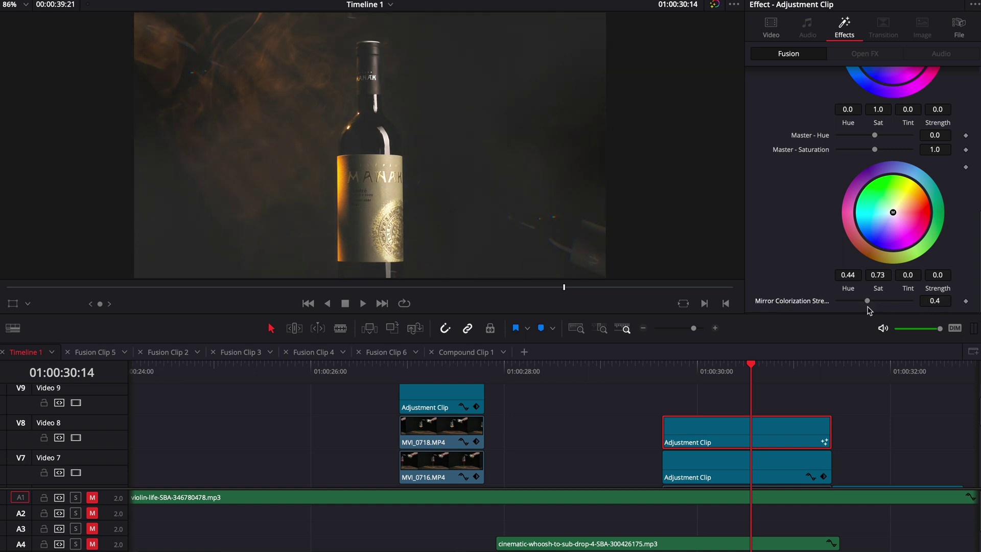
mouse_move(562, 288)
mouse_down()
mouse_move(521, 287)
mouse_move(564, 295)
mouse_up()
drag(867, 301, 829, 307)
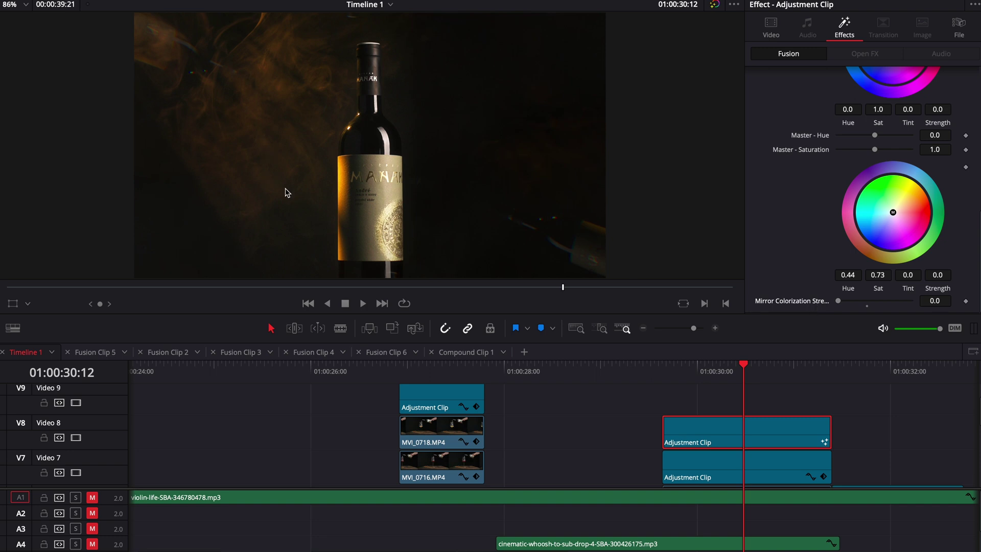
click(699, 378)
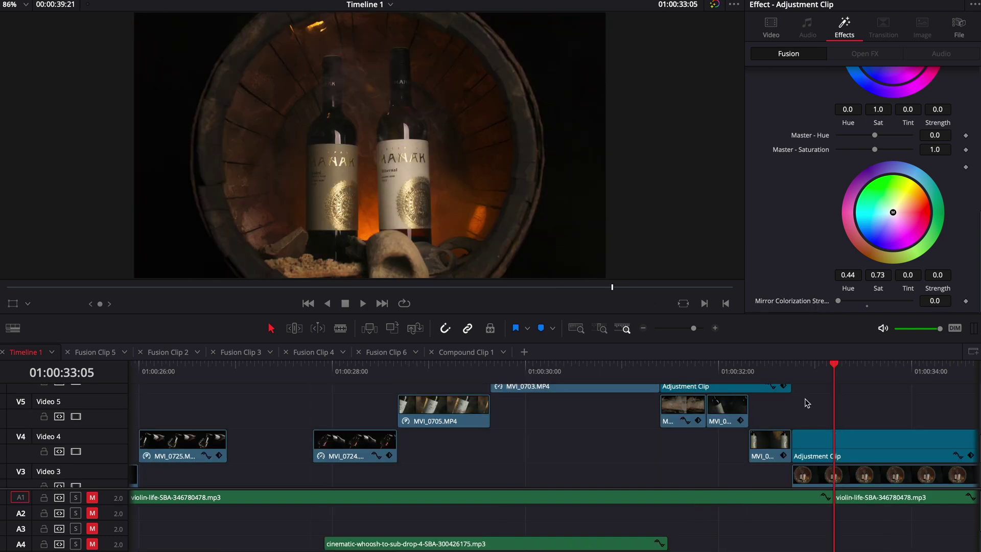